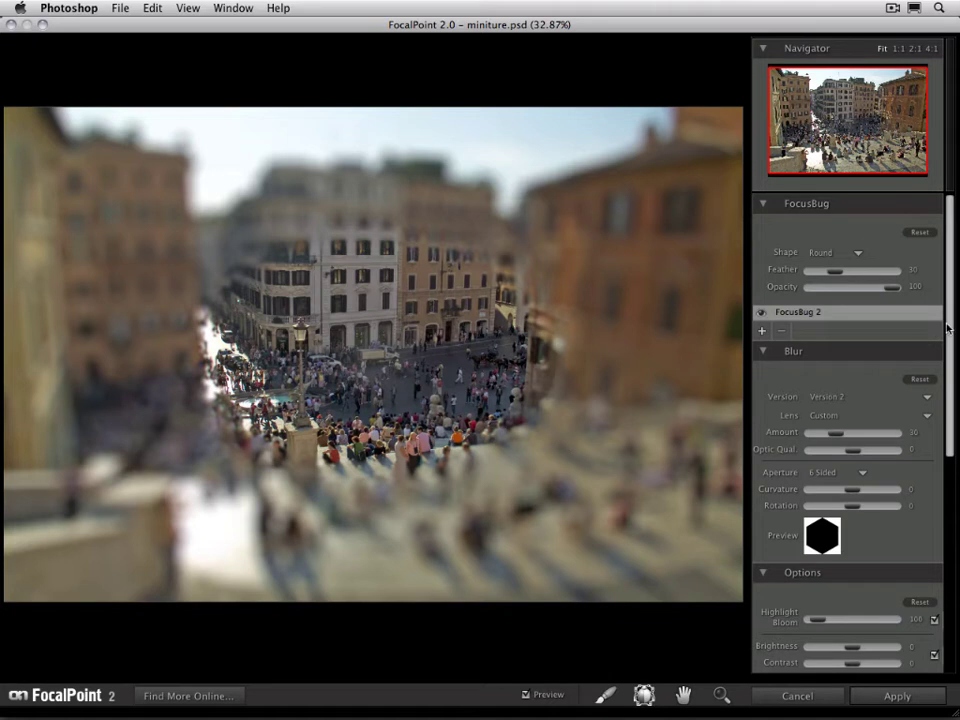
# - Turn Preview off and on to compare the square with and without blur, then show the FocusBug Shape list
pyautogui.moveTo(948, 328); pyautogui.dragTo(955, 575)
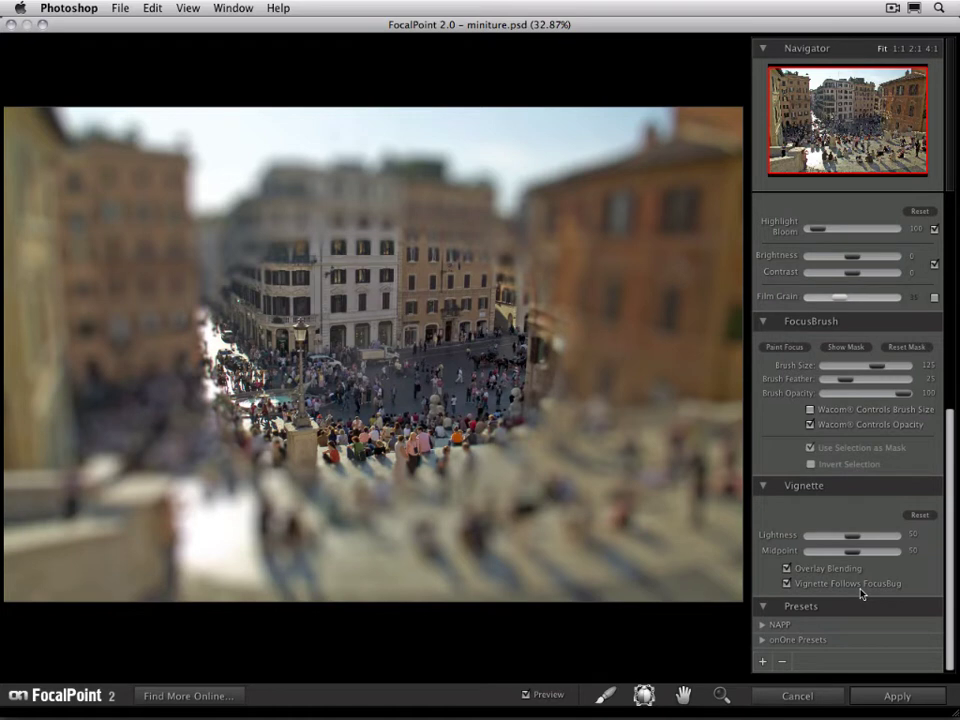
pyautogui.moveTo(716, 453)
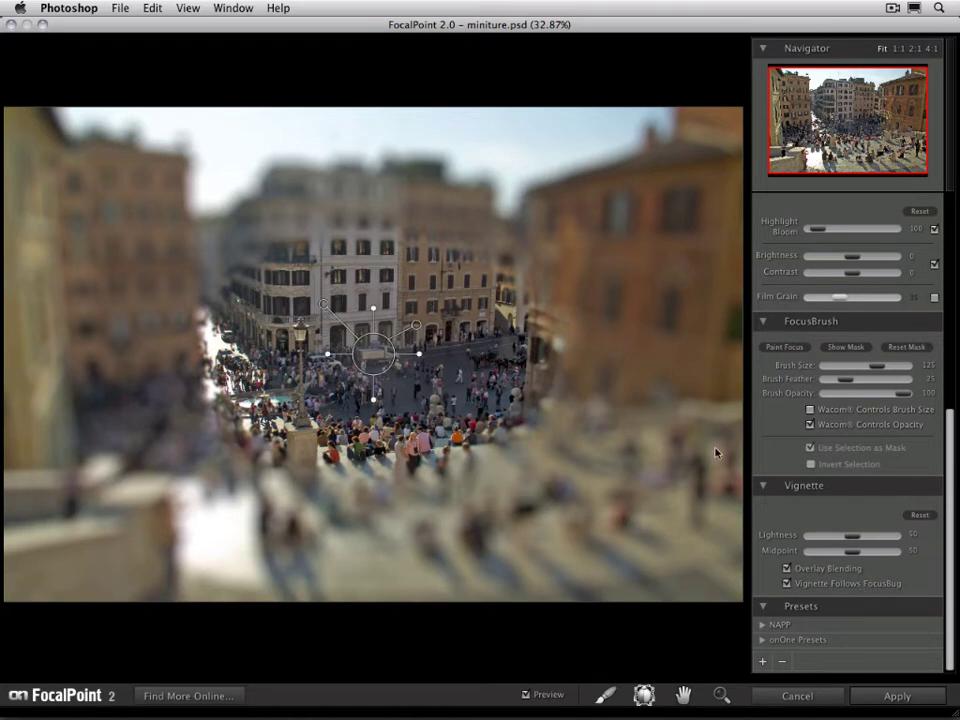
pyautogui.moveTo(949, 445); pyautogui.dragTo(958, 228)
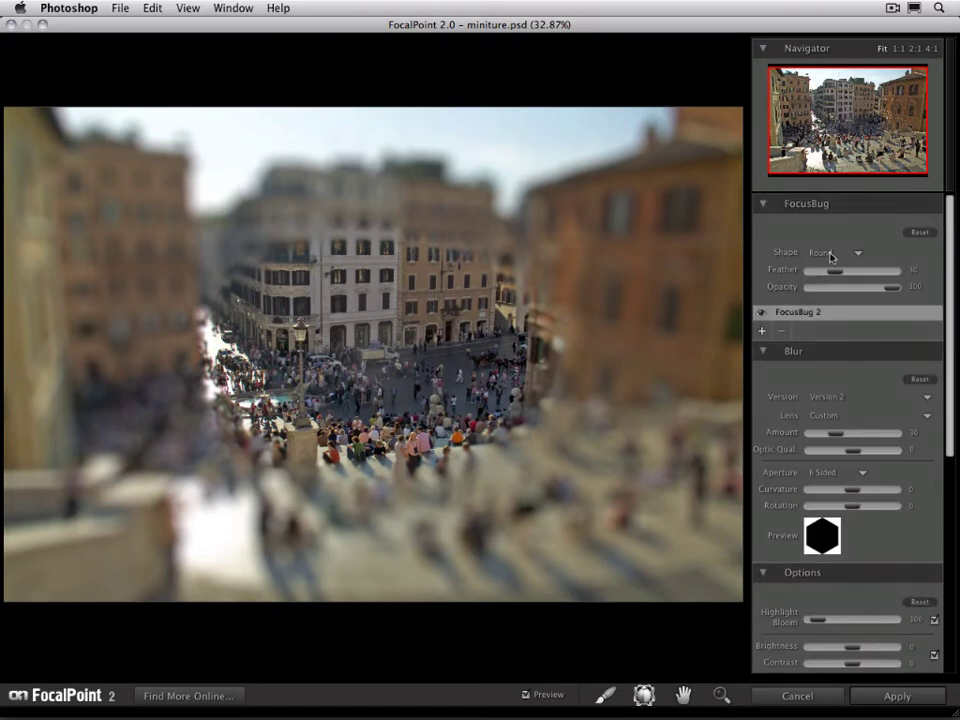
pyautogui.click(555, 696)
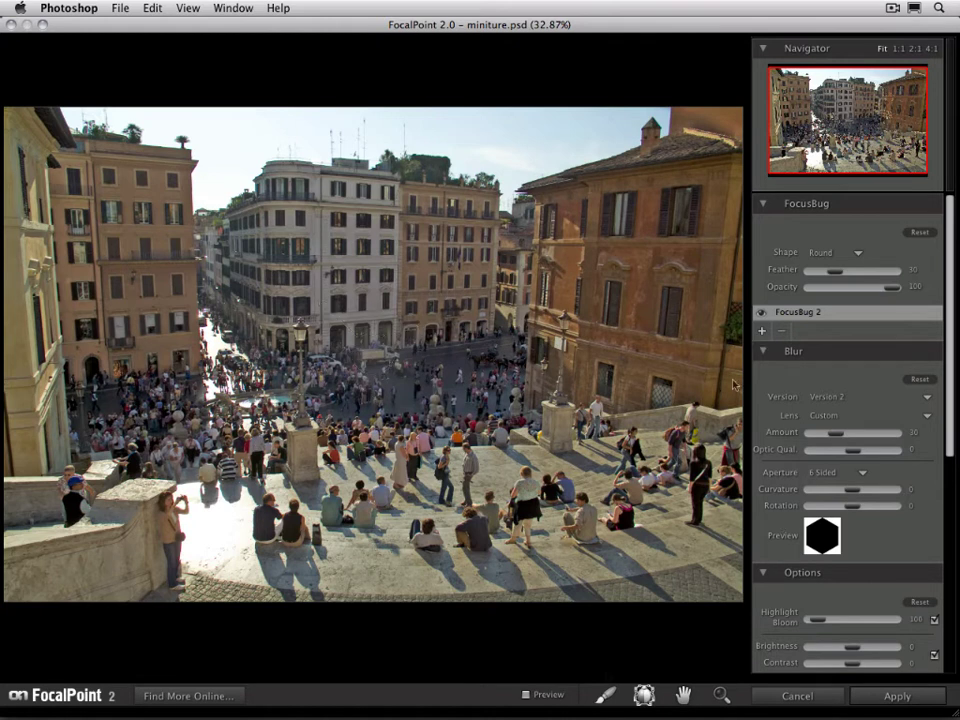
pyautogui.click(525, 694)
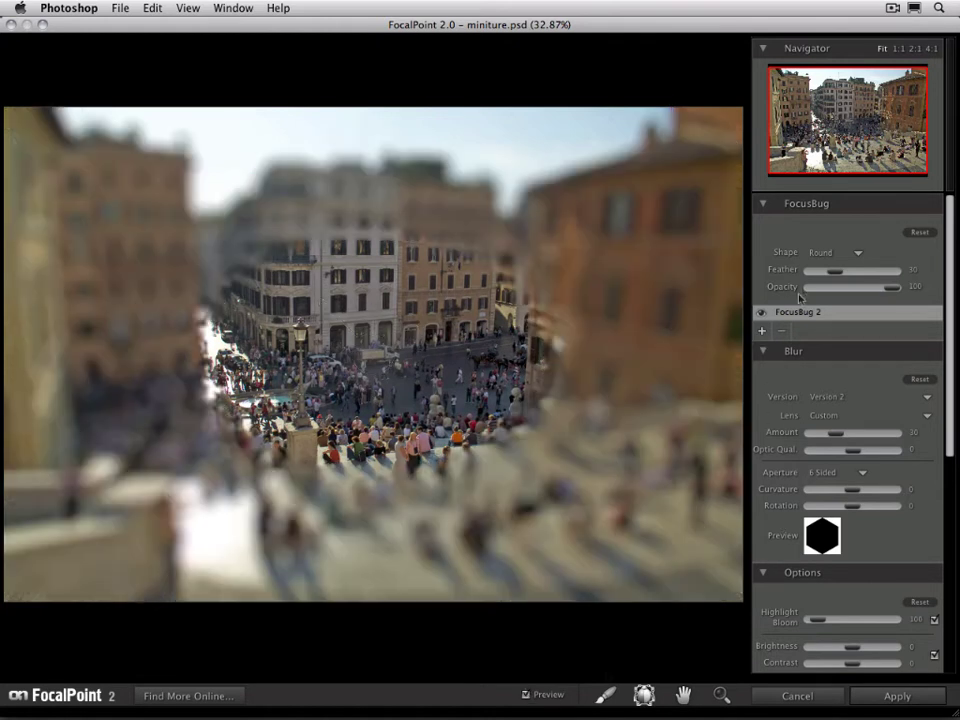
pyautogui.click(816, 254)
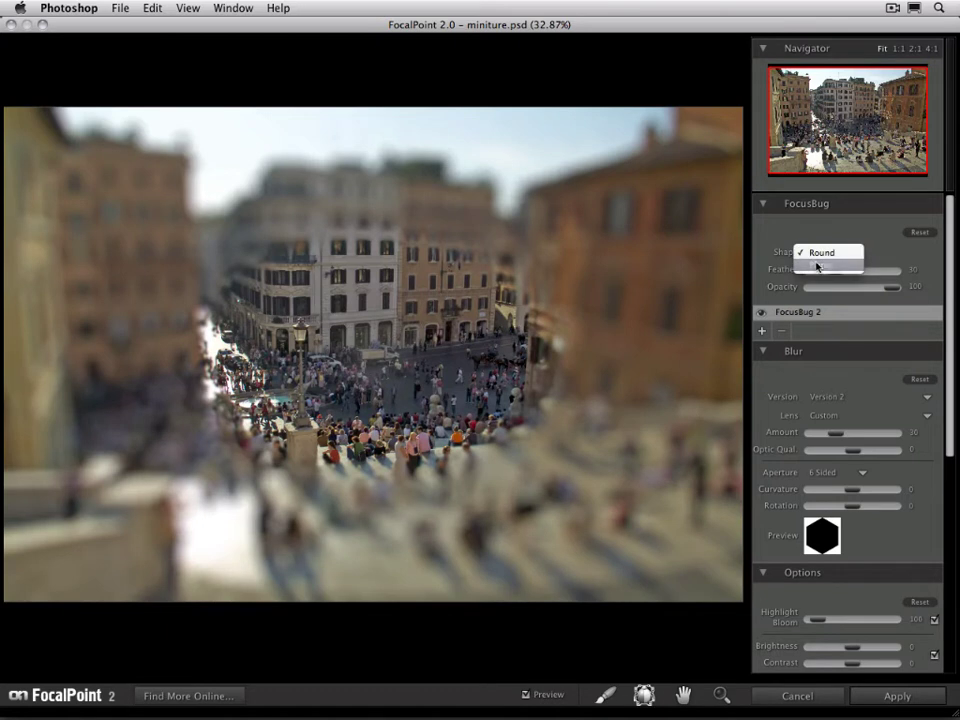
# - Switch the FocusBug to Planar, stretch it to 1650px wide, and set Feather to 33
pyautogui.click(818, 265)
pyautogui.moveTo(420, 368); pyautogui.dragTo(374, 413)
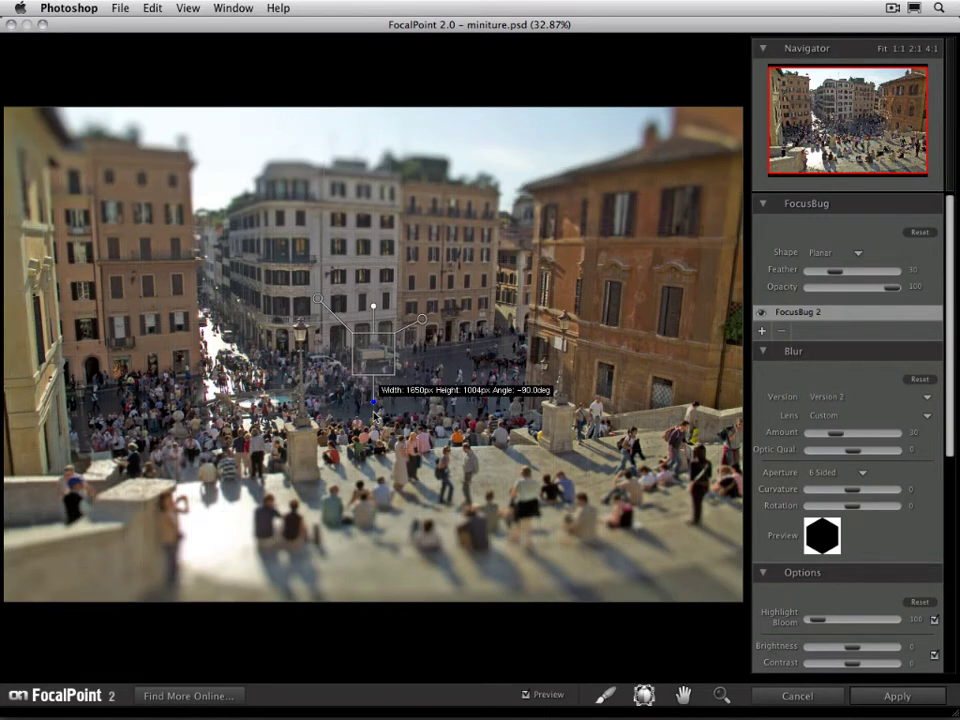
pyautogui.moveTo(838, 272); pyautogui.dragTo(842, 277)
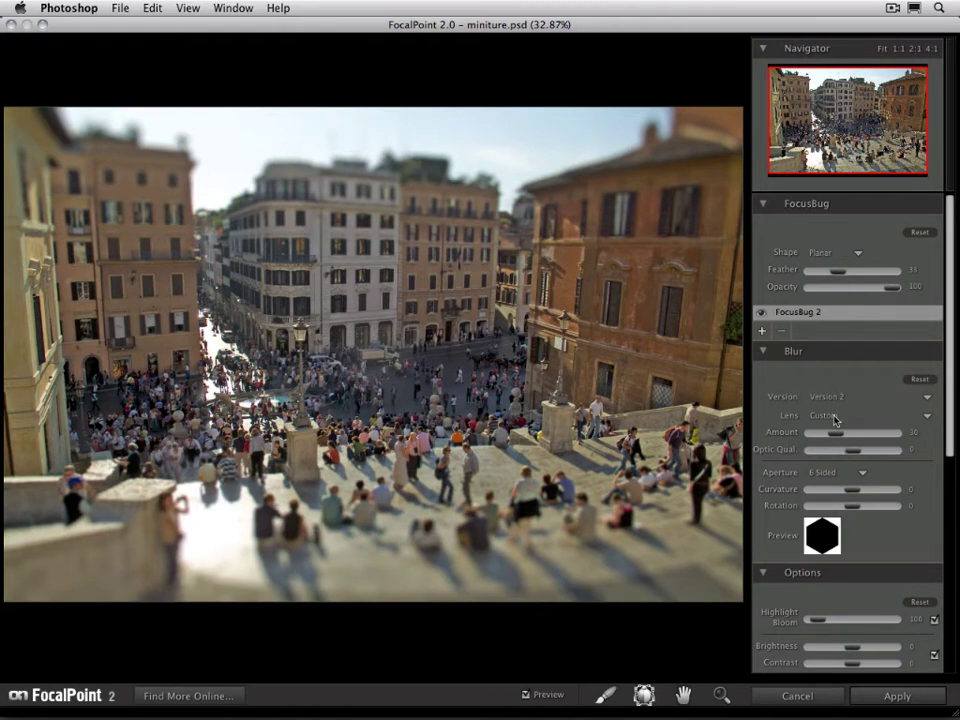
# - Apply the Canon 35 1.4 at 5.6 lens to the blur, set Amount to 19, and compare with the original
pyautogui.click(836, 414)
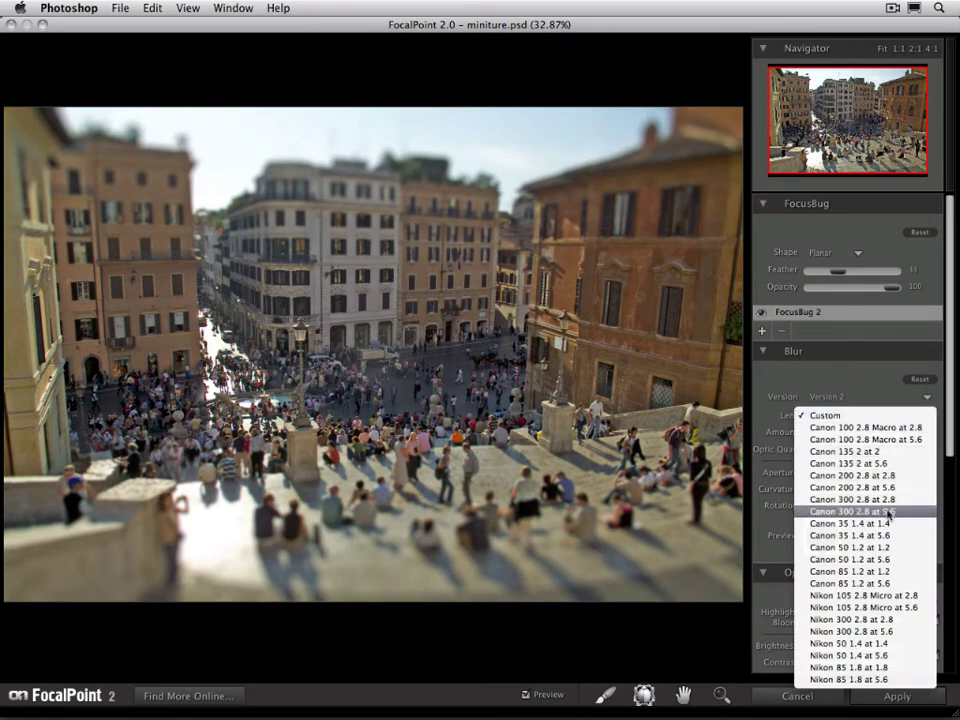
pyautogui.click(879, 535)
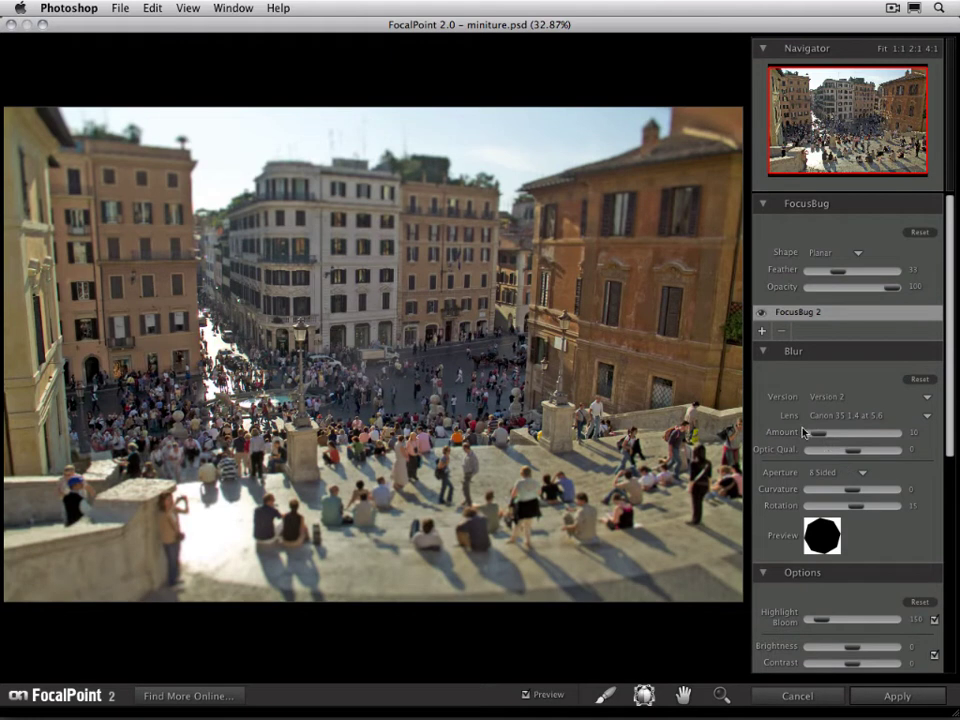
pyautogui.moveTo(816, 437); pyautogui.dragTo(826, 437)
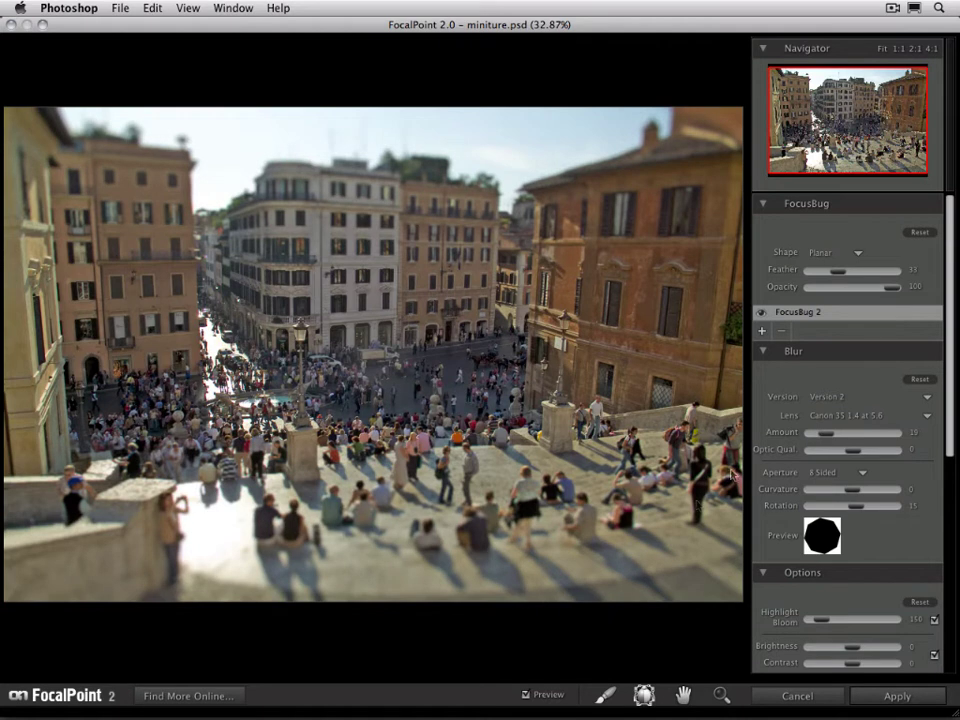
pyautogui.click(526, 694)
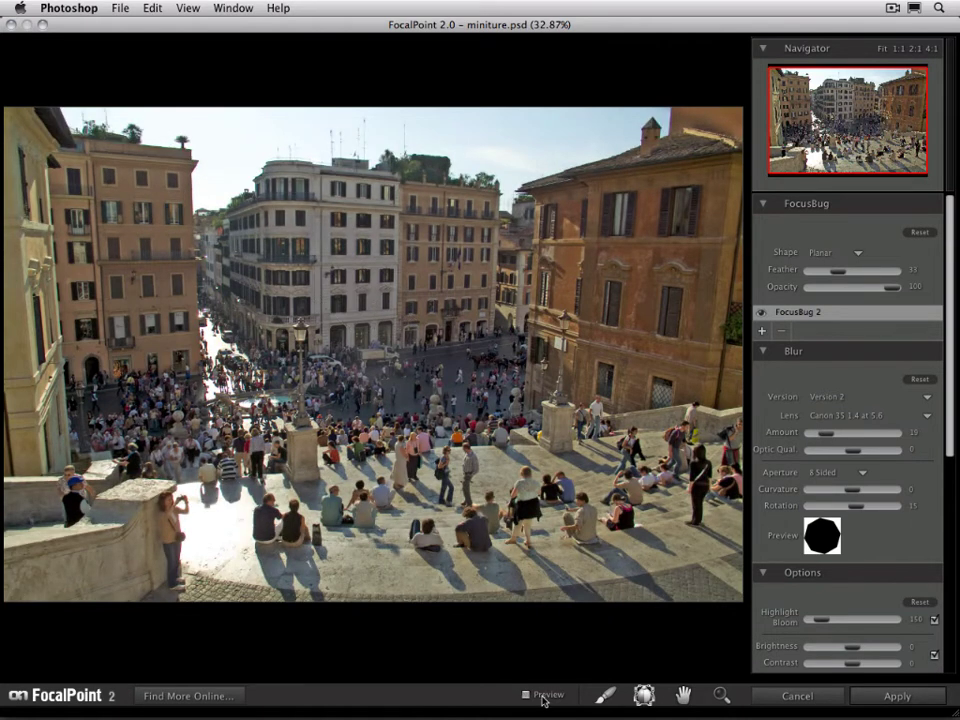
pyautogui.click(544, 700)
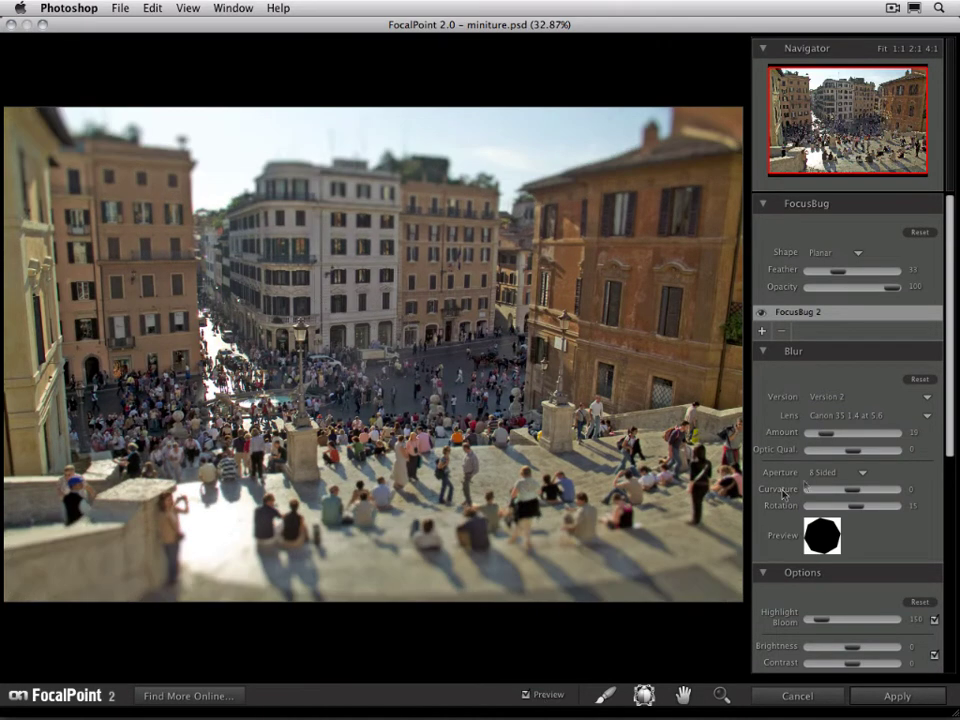
pyautogui.scroll(-10, 920, 630)
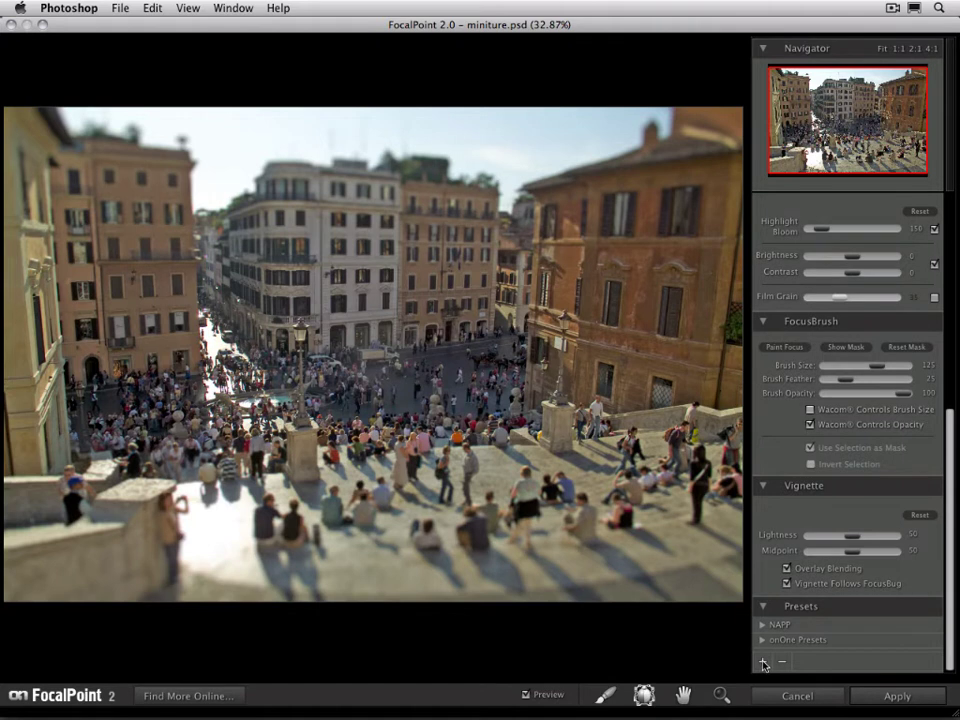
# - Start a new preset named 'Miniture' in a newly created 'My Presets' category
pyautogui.click(764, 664)
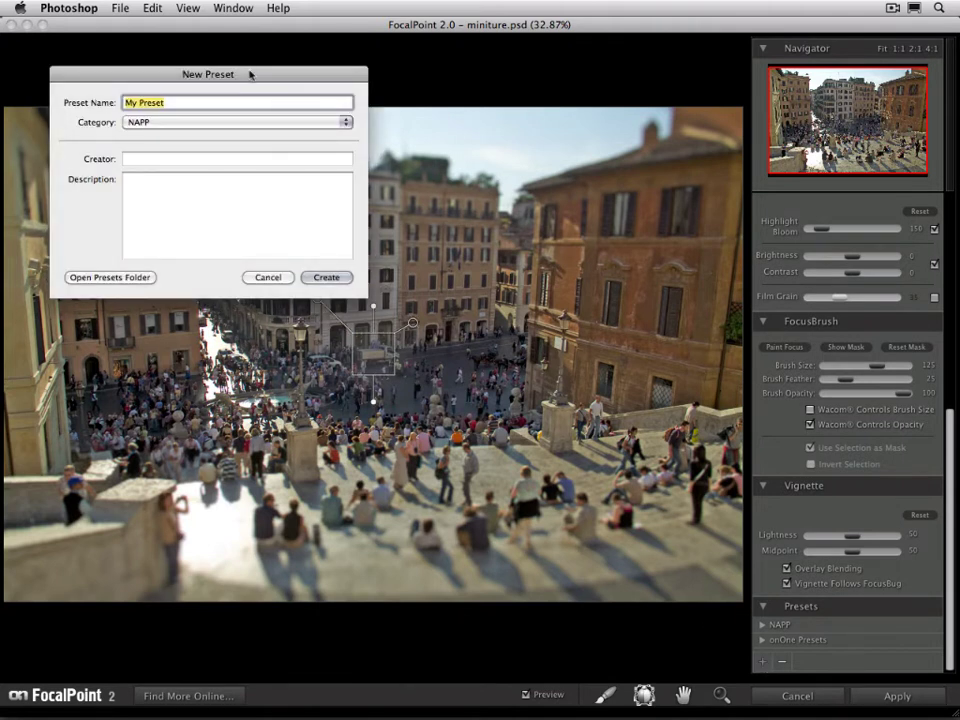
pyautogui.moveTo(251, 75); pyautogui.dragTo(484, 216)
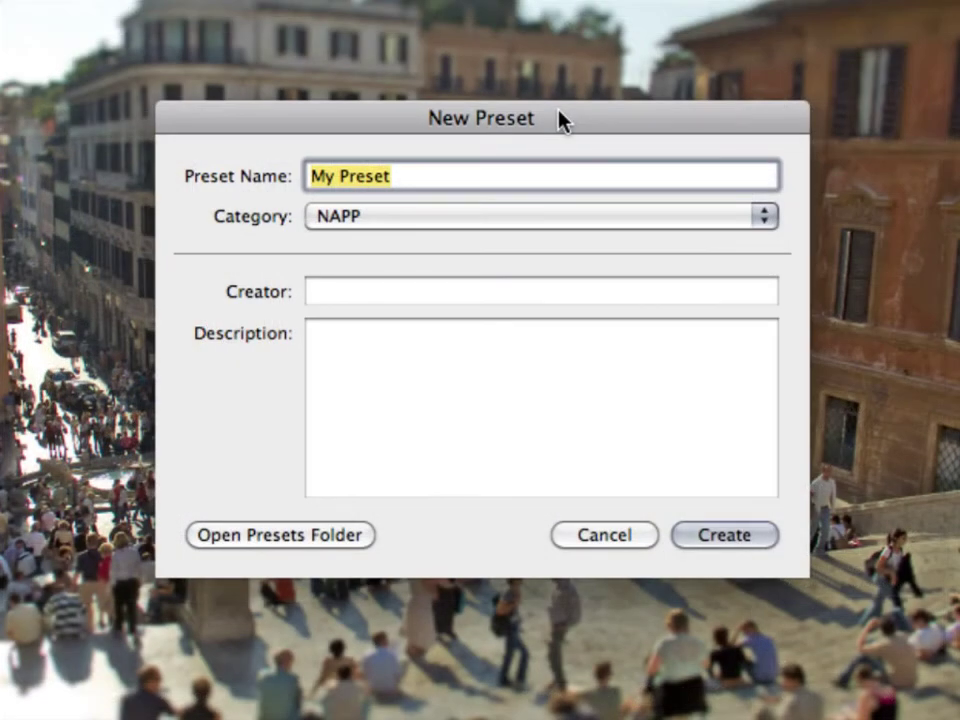
pyautogui.write('Mi')
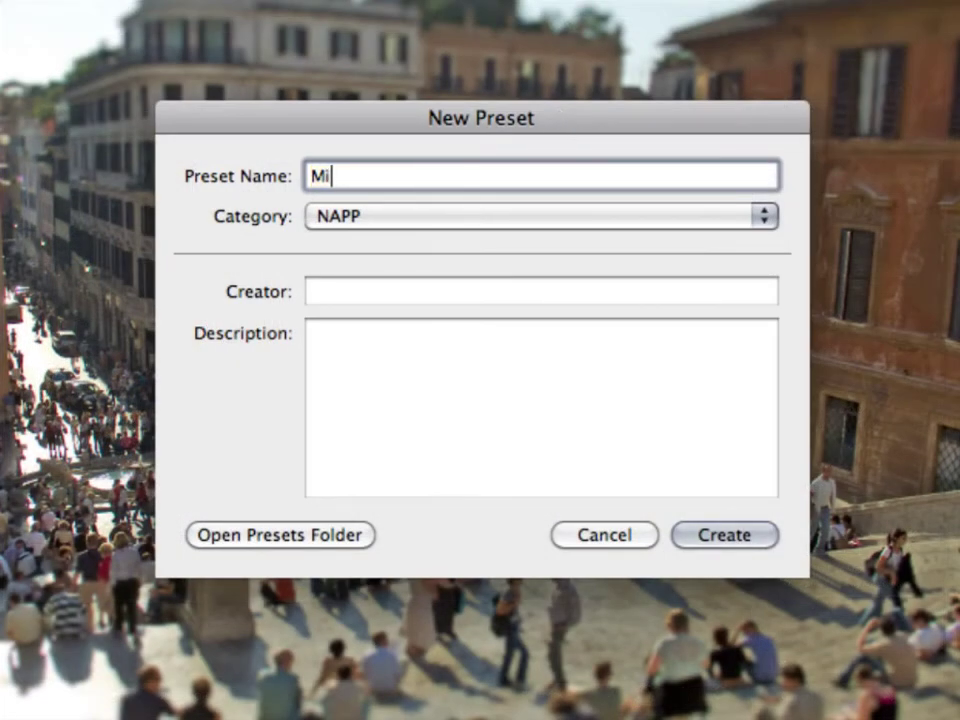
pyautogui.write('niture')
pyautogui.click(346, 222)
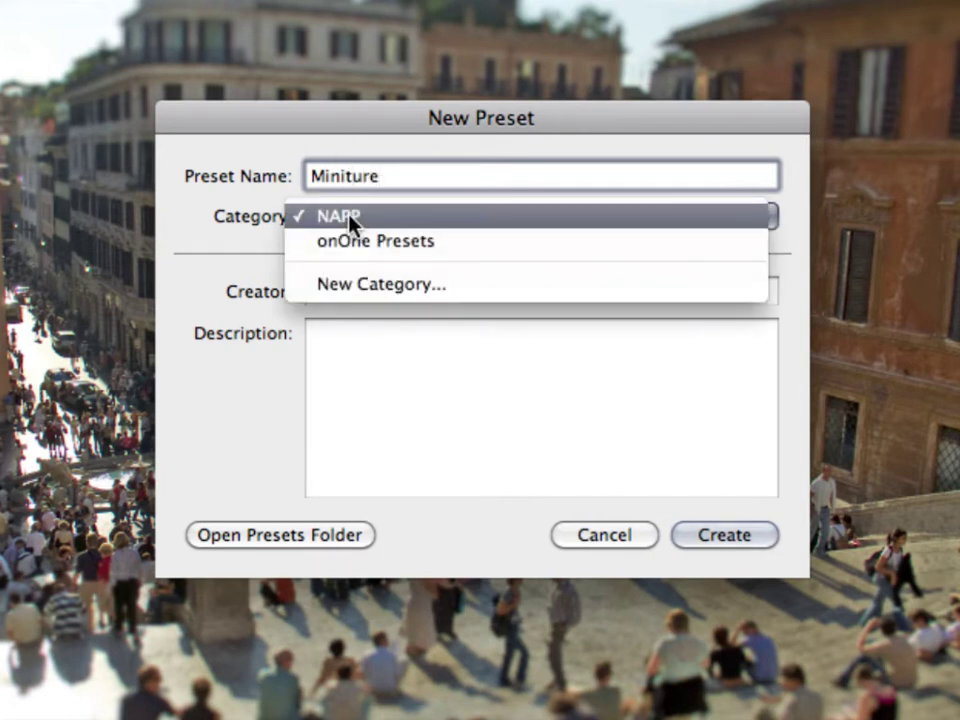
pyautogui.click(343, 286)
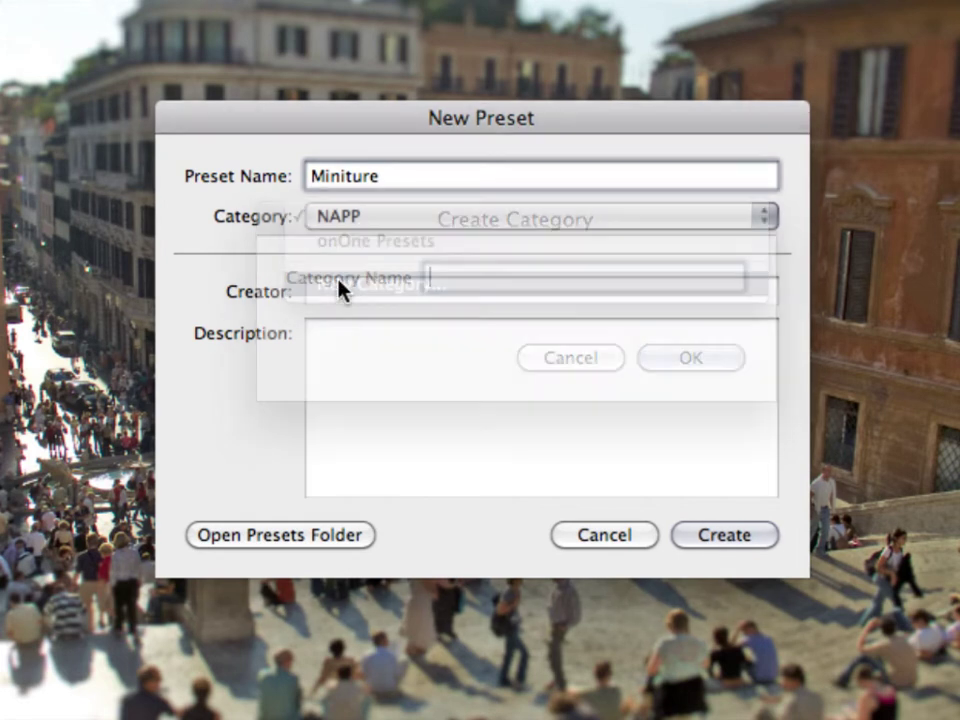
pyautogui.write('My Presets')
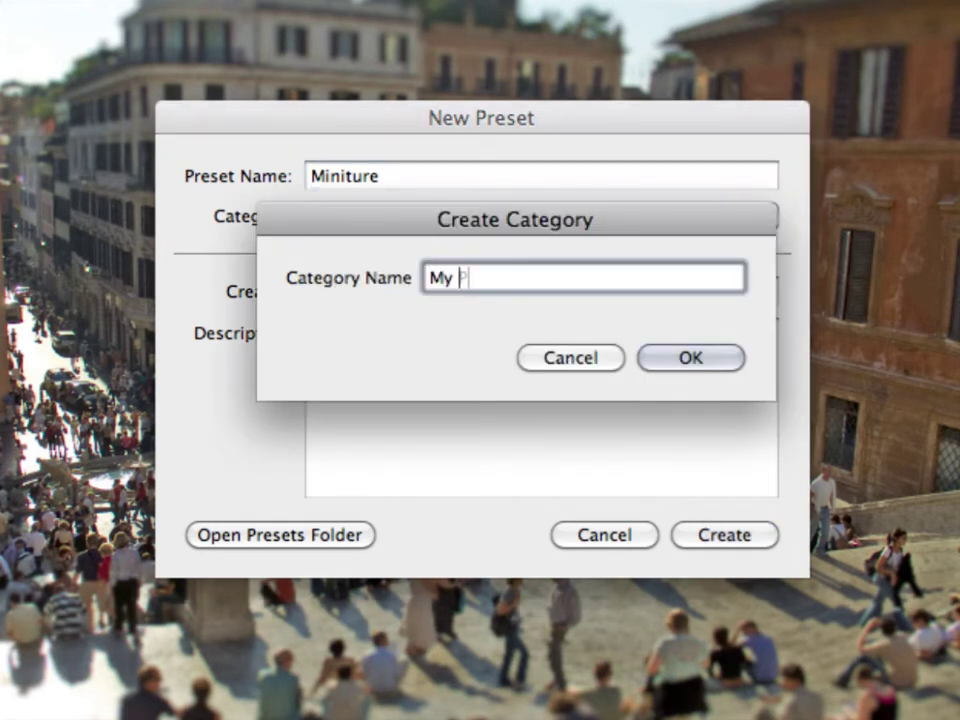
pyautogui.press('Return')
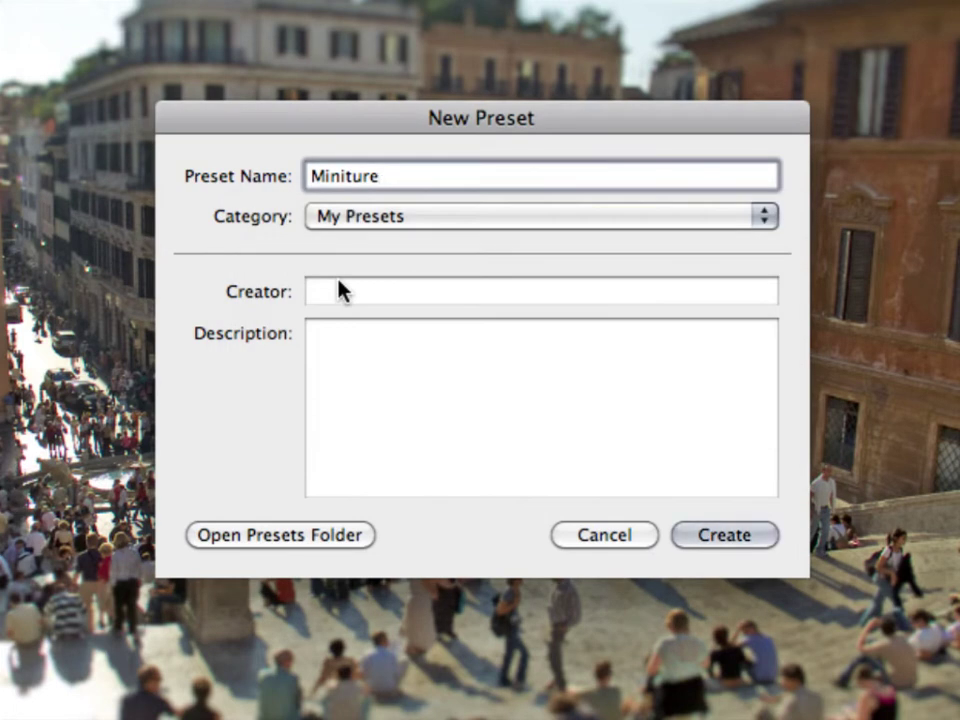
# - Add the creator's name and the description 'Turns any high-angle image into a CSI miniture killer shot.', then create it
pyautogui.click(337, 290)
pyautogui.write('Dan')
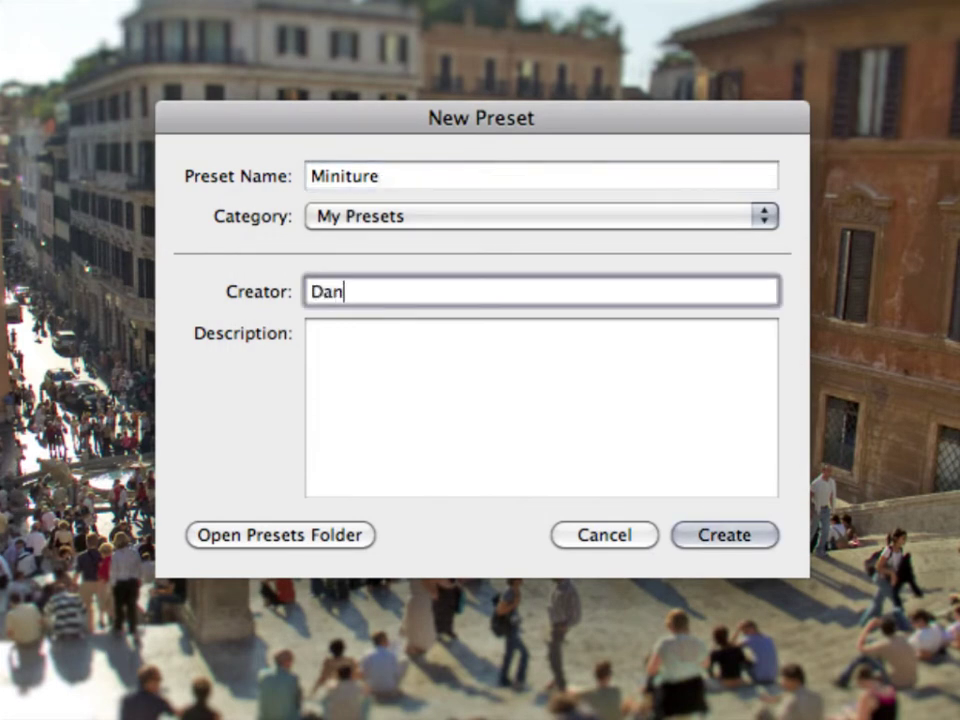
pyautogui.press('Tab')
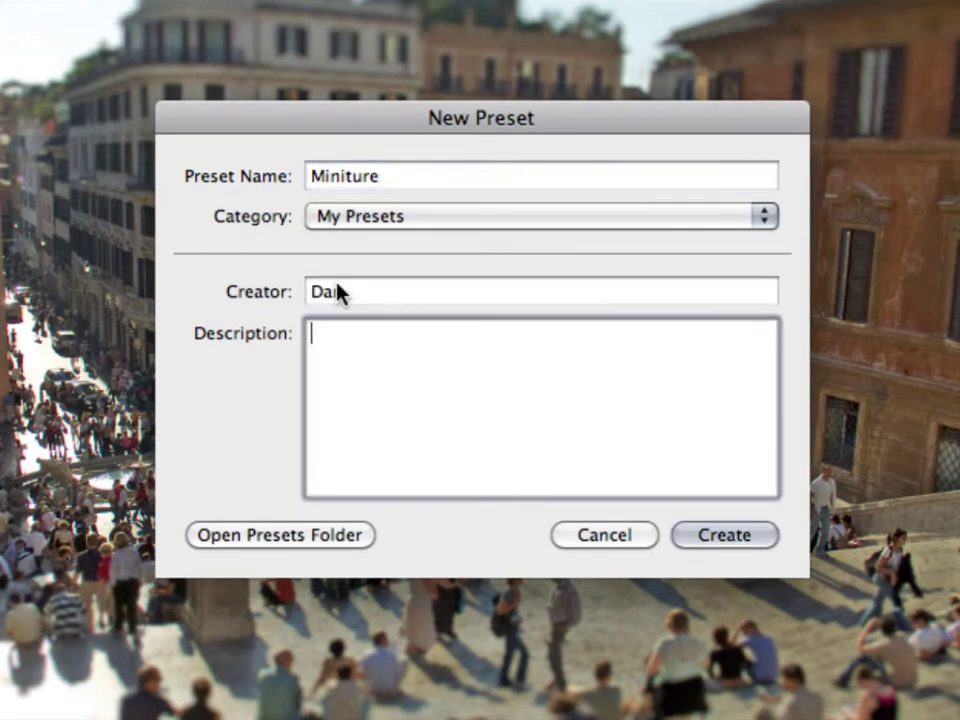
pyautogui.write('Turns any high-angle image ')
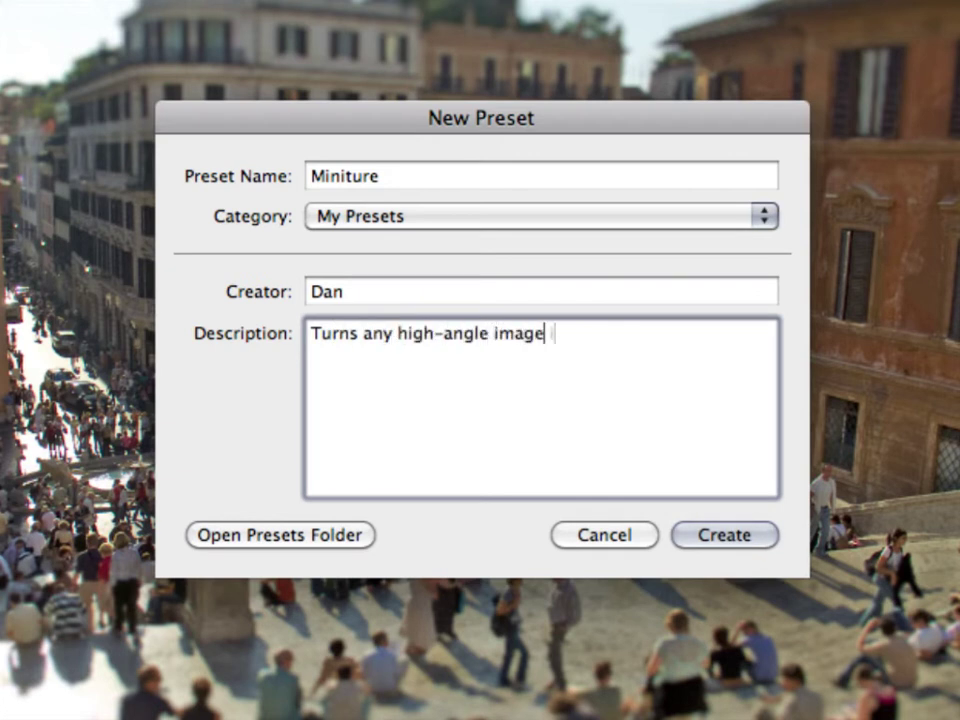
pyautogui.write('into a CSI miniture killer shot.')
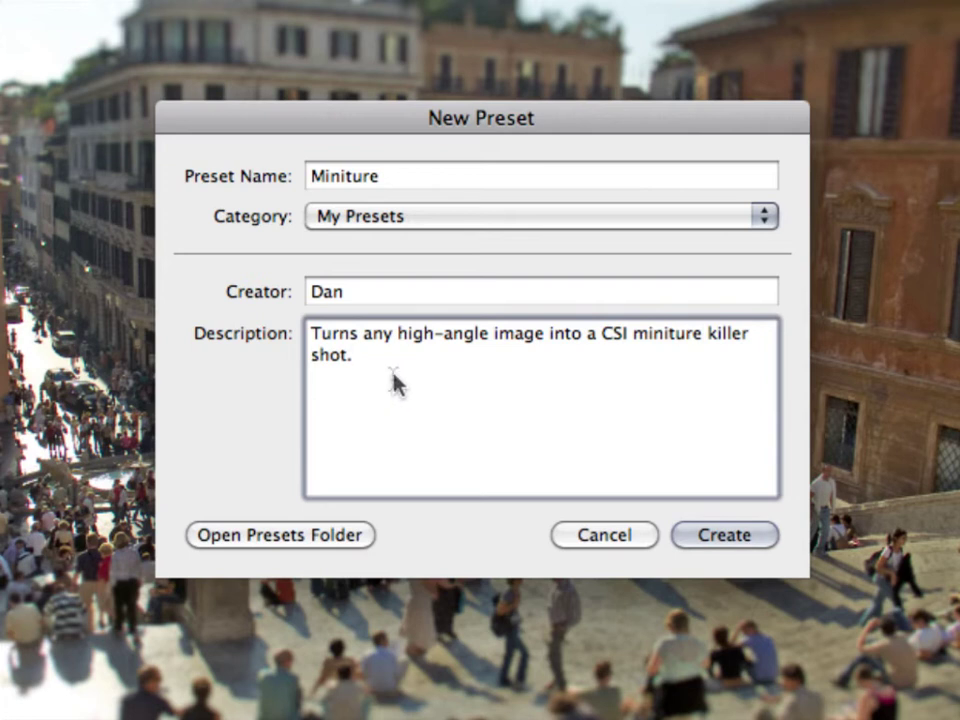
pyautogui.click(724, 536)
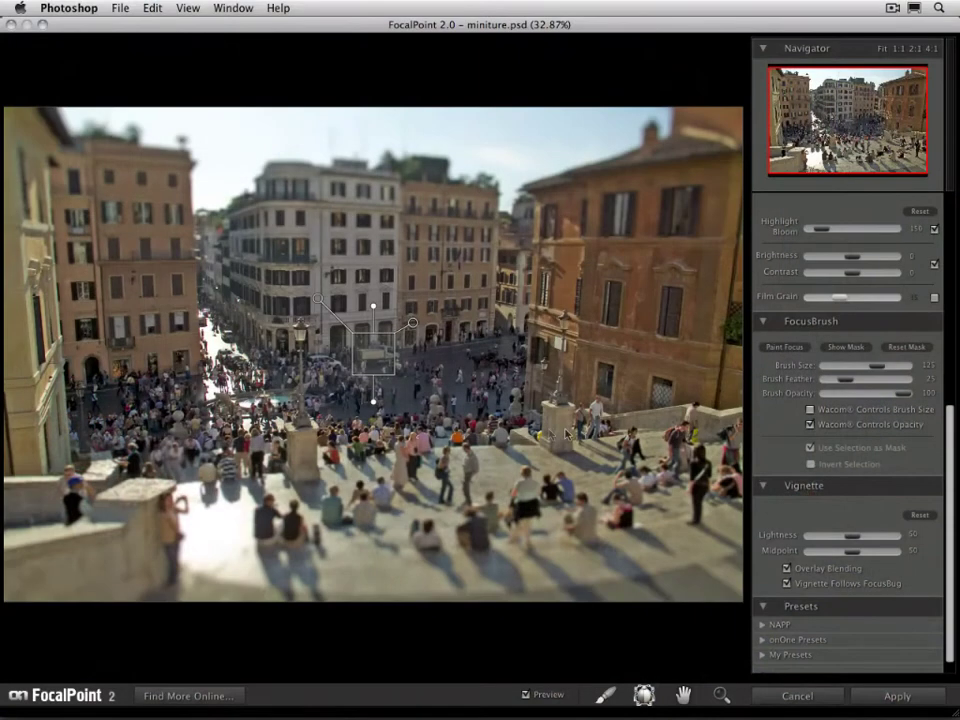
# - Expand My Presets and view the Miniture preset's info tooltip
pyautogui.scroll(-1, 846, 510)
pyautogui.click(780, 641)
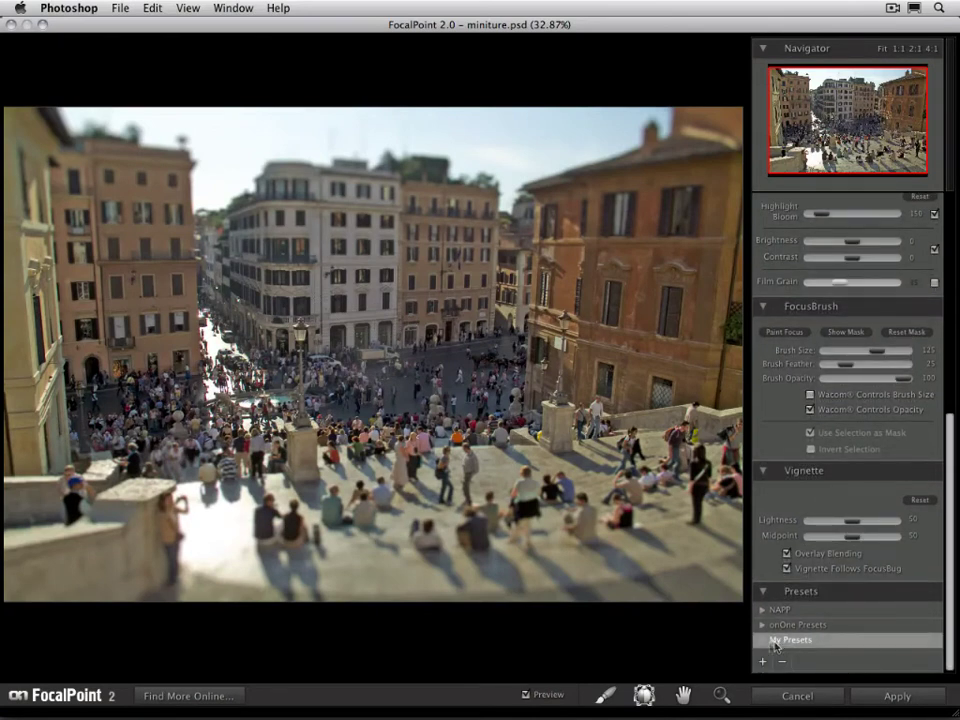
pyautogui.click(763, 643)
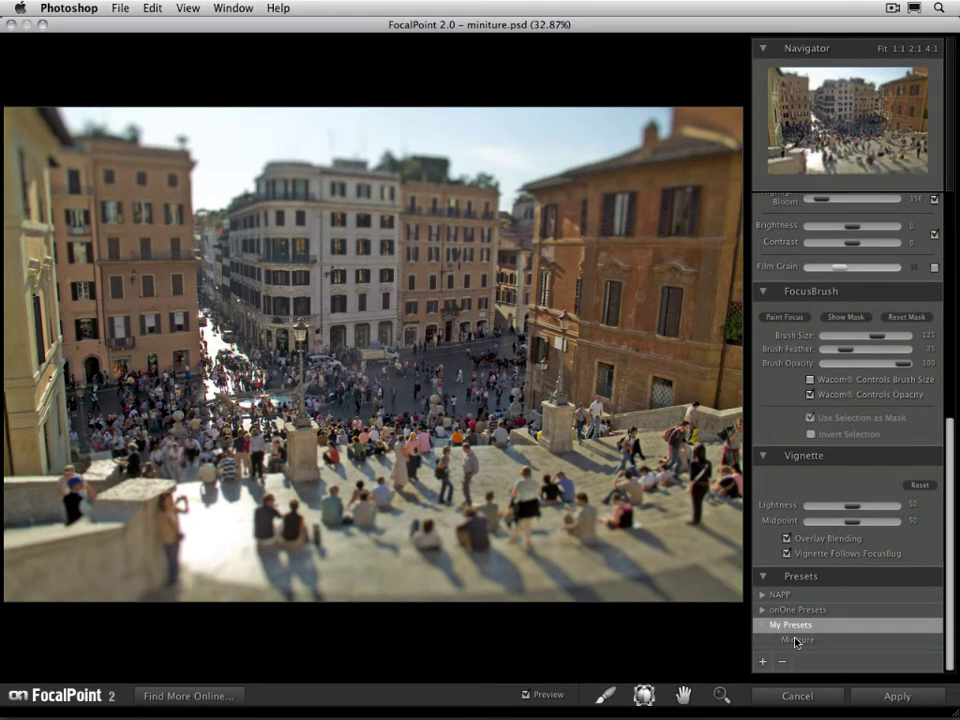
pyautogui.moveTo(797, 643)
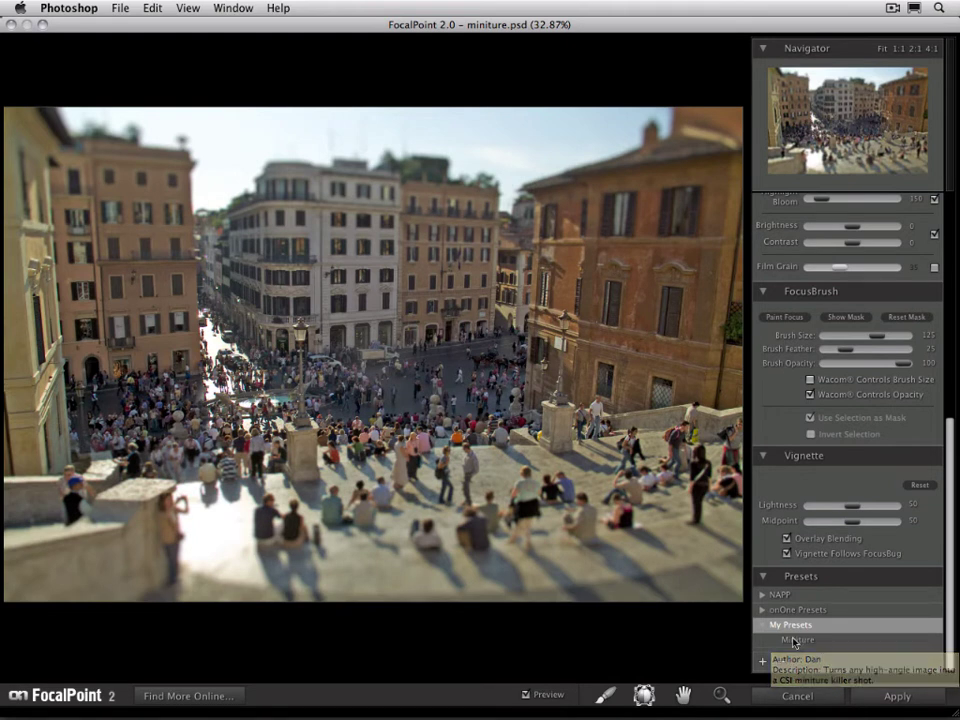
# - Expand and collapse the onOne Presets collection, then expand NAPP
pyautogui.click(762, 610)
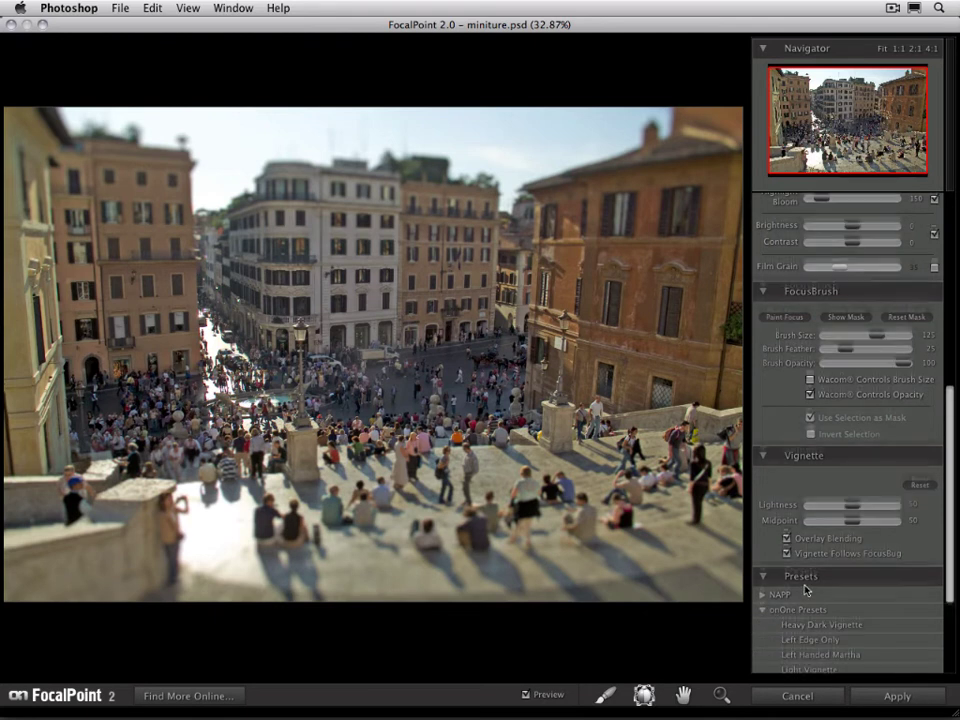
pyautogui.scroll(-2, 800, 585)
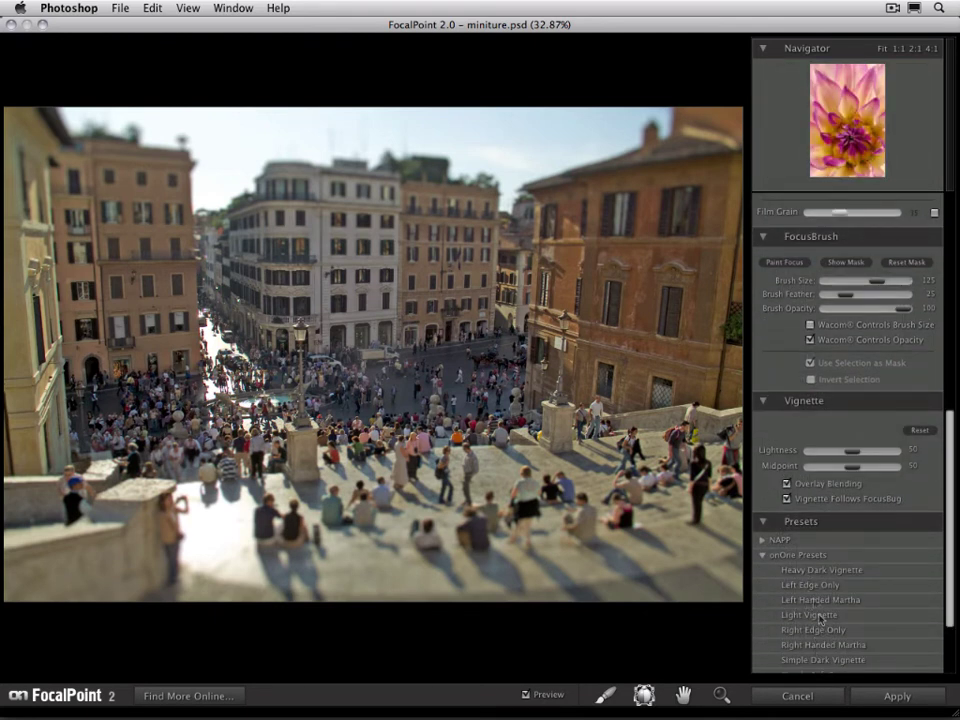
pyautogui.click(763, 555)
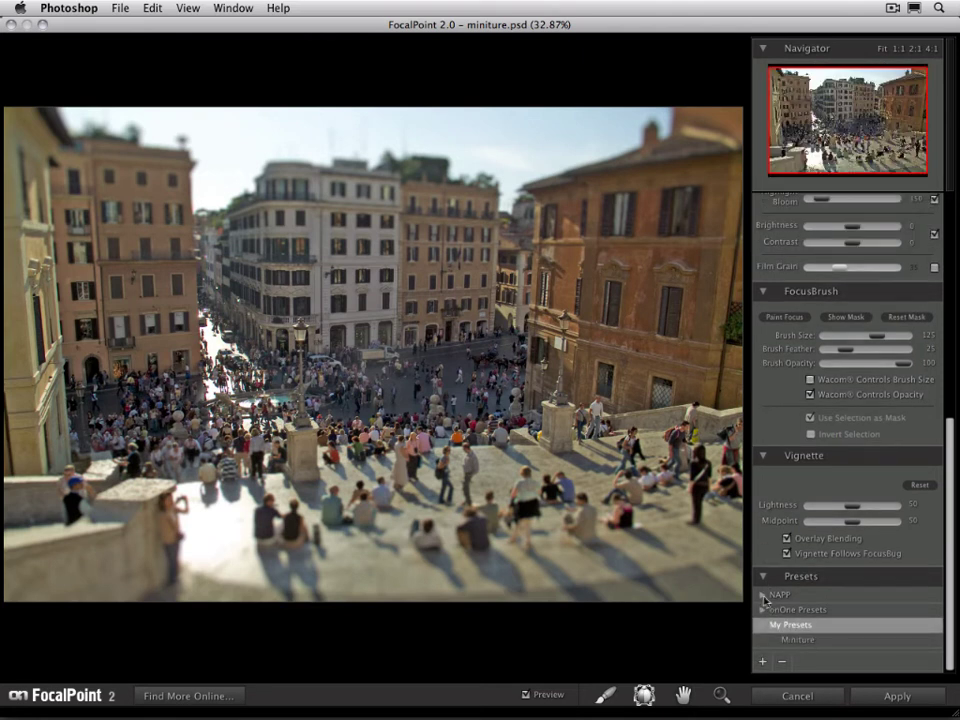
pyautogui.click(760, 594)
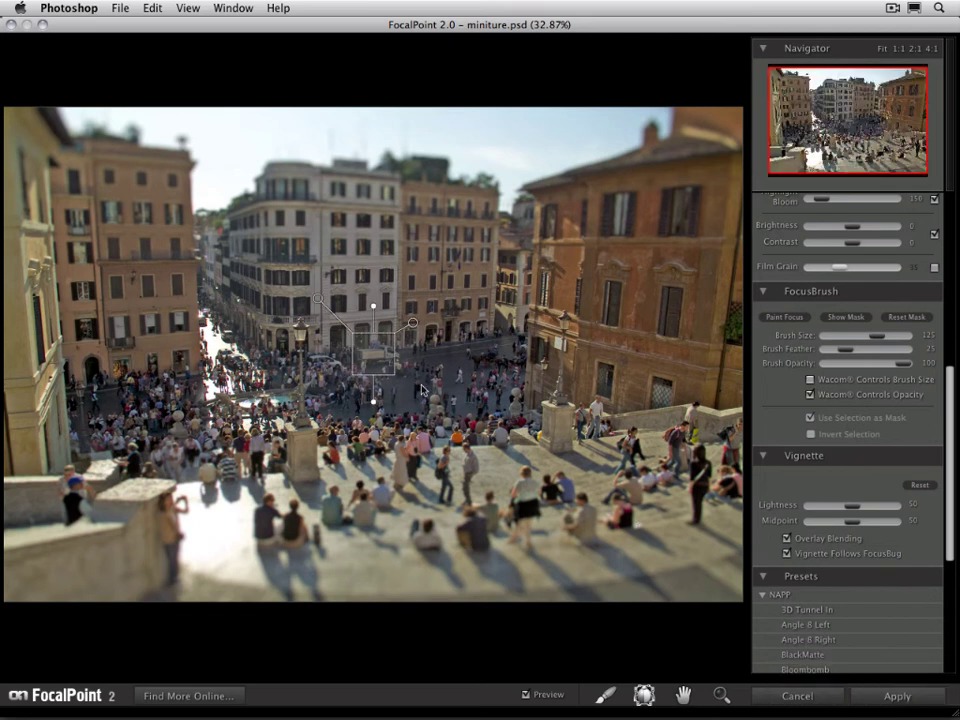
# - Reset all settings with Edit > Reset All, then reapply the Miniture preset from My Presets
pyautogui.click(150, 9)
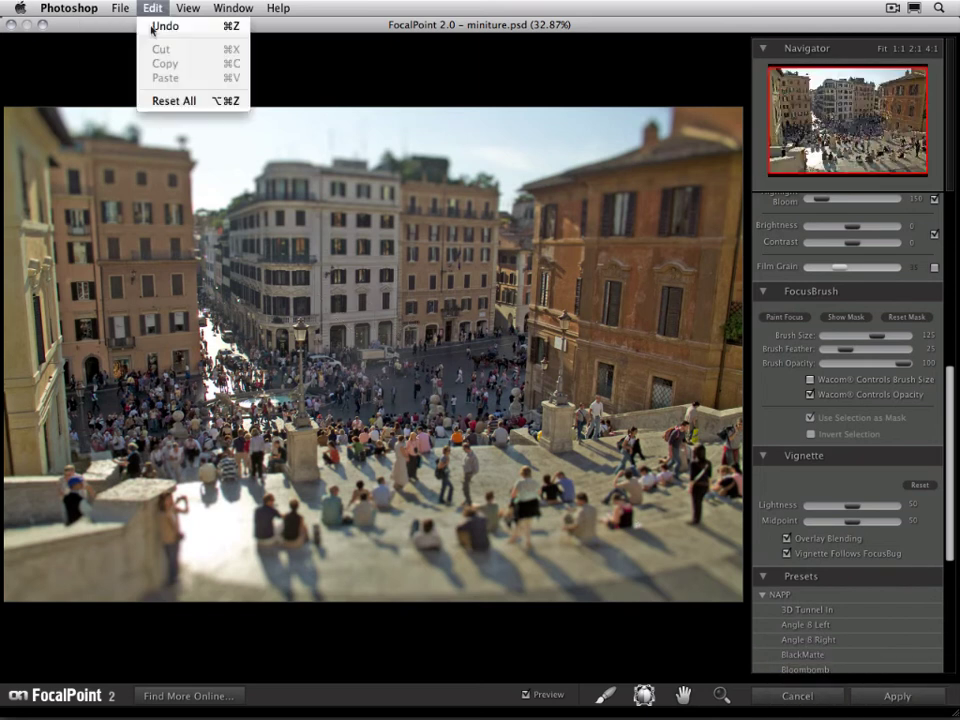
pyautogui.click(171, 98)
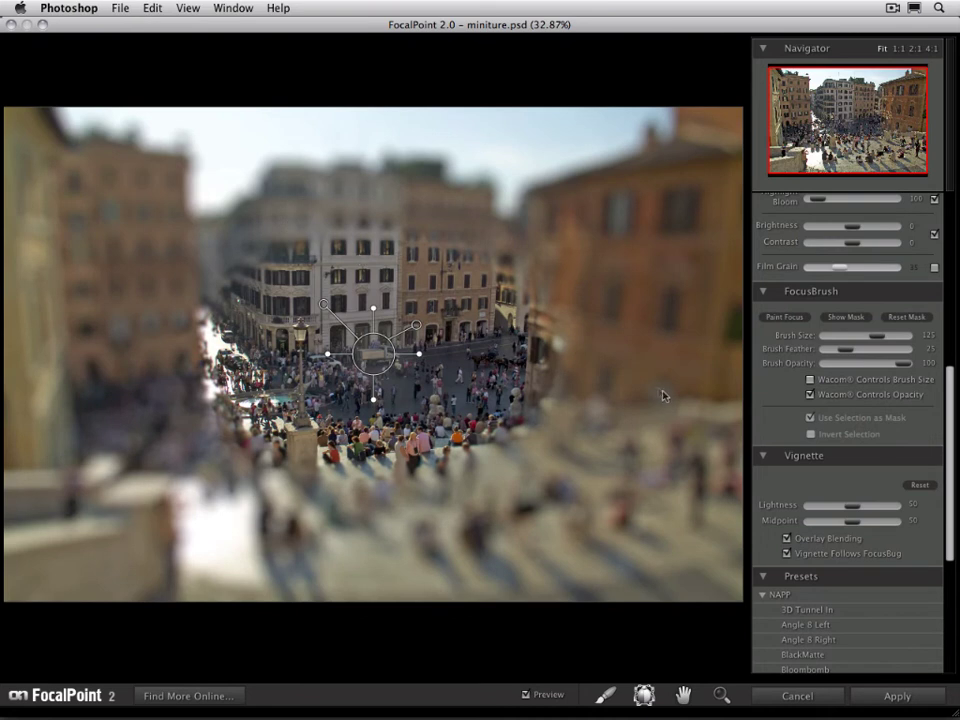
pyautogui.scroll(-5, 900, 506)
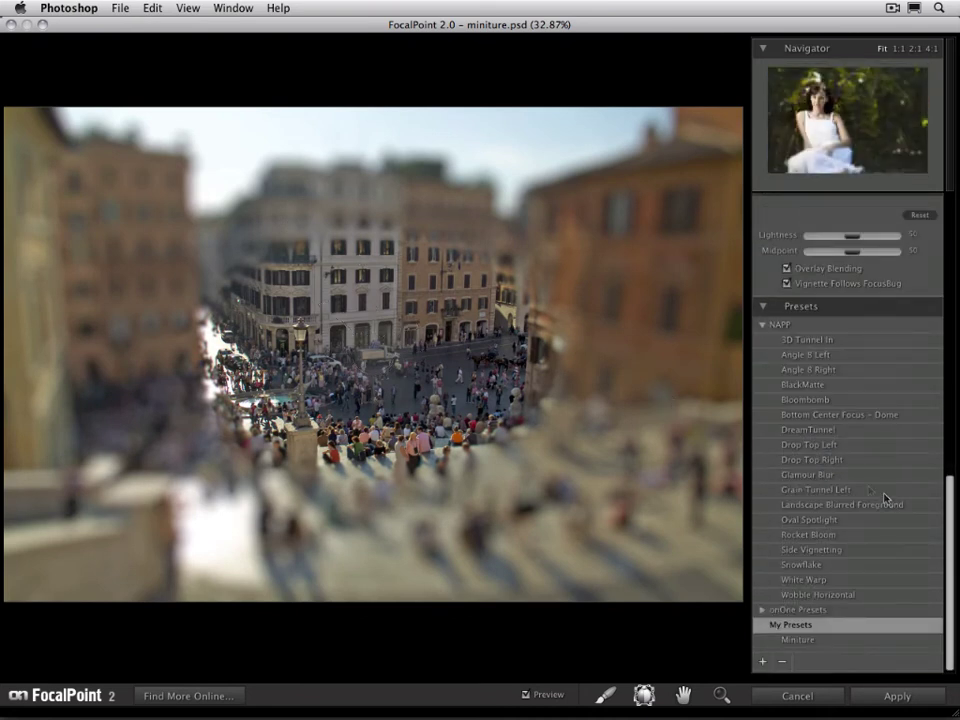
pyautogui.click(799, 641)
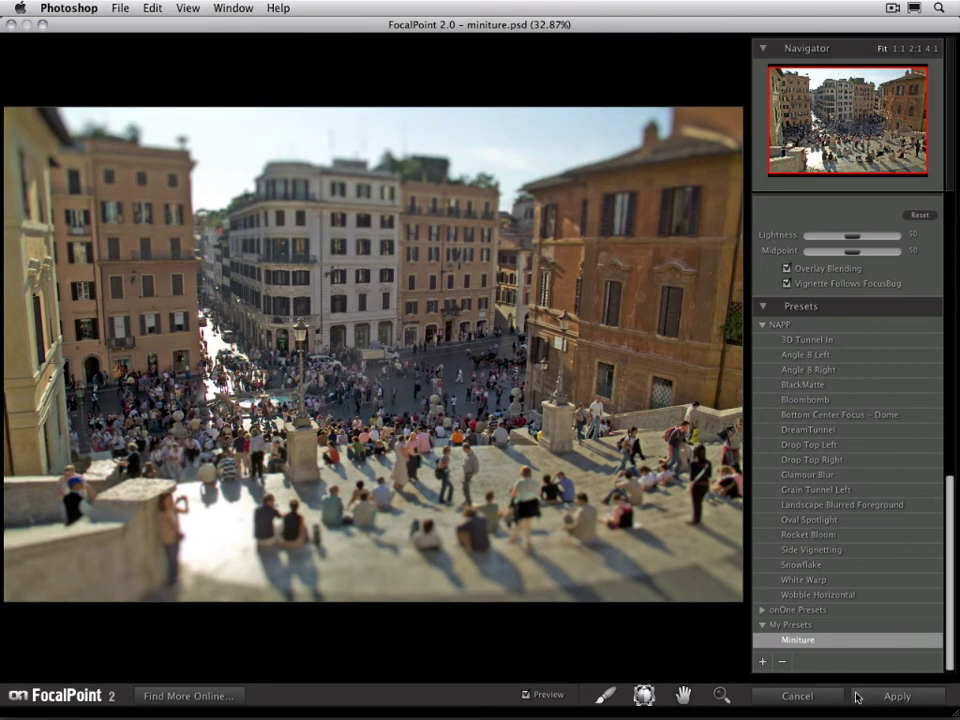
# - Rename the Miniture preset to 'Miniature' in its Edit dialog and save
pyautogui.rightClick(799, 644)
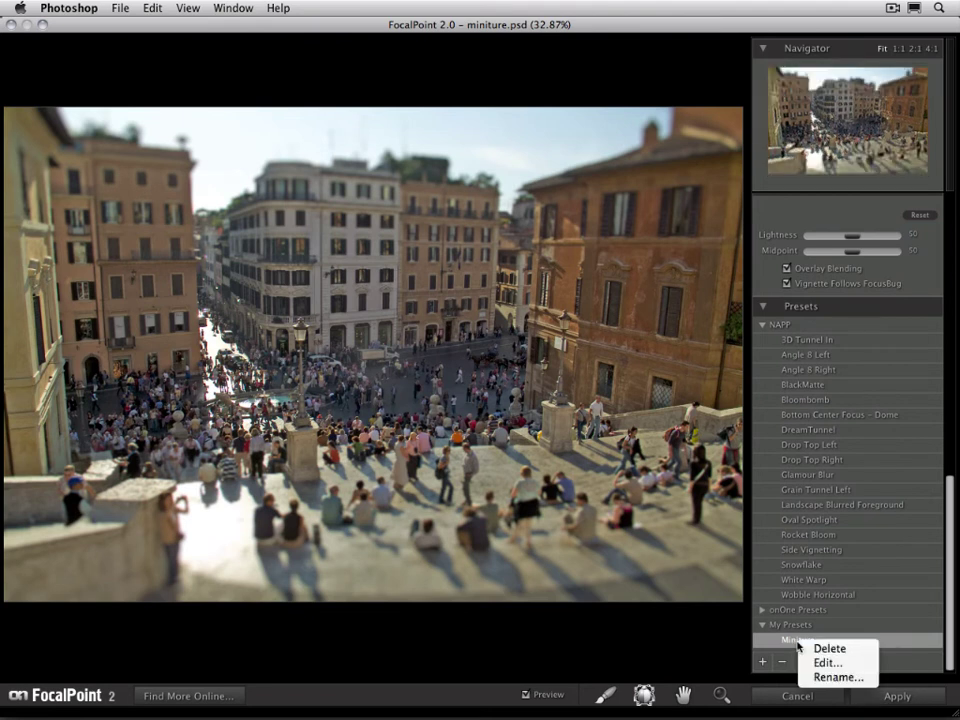
pyautogui.click(826, 663)
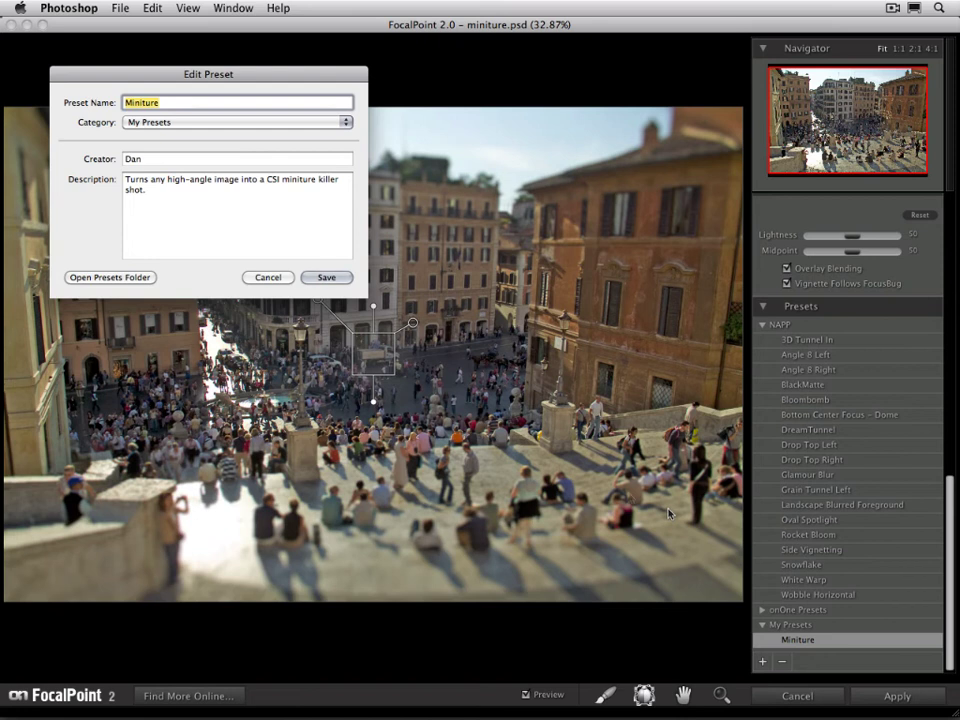
pyautogui.write('Miniature')
pyautogui.click(343, 279)
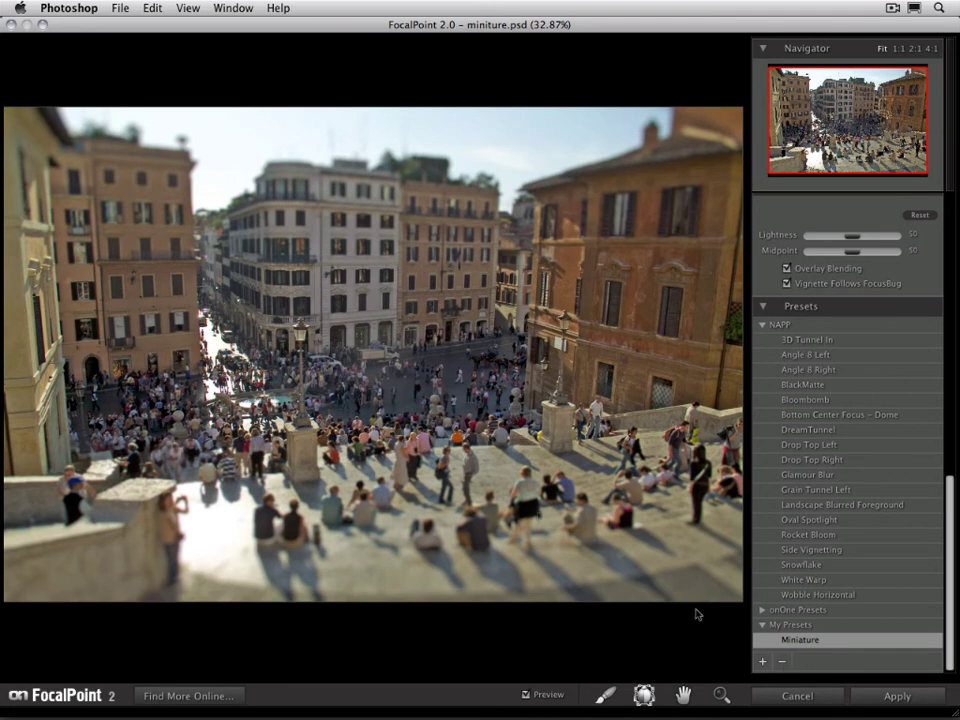
# - Reveal the presets folder in Finder, select Miniature.fpp inside My Presets, then return to FocalPoint
pyautogui.click(124, 9)
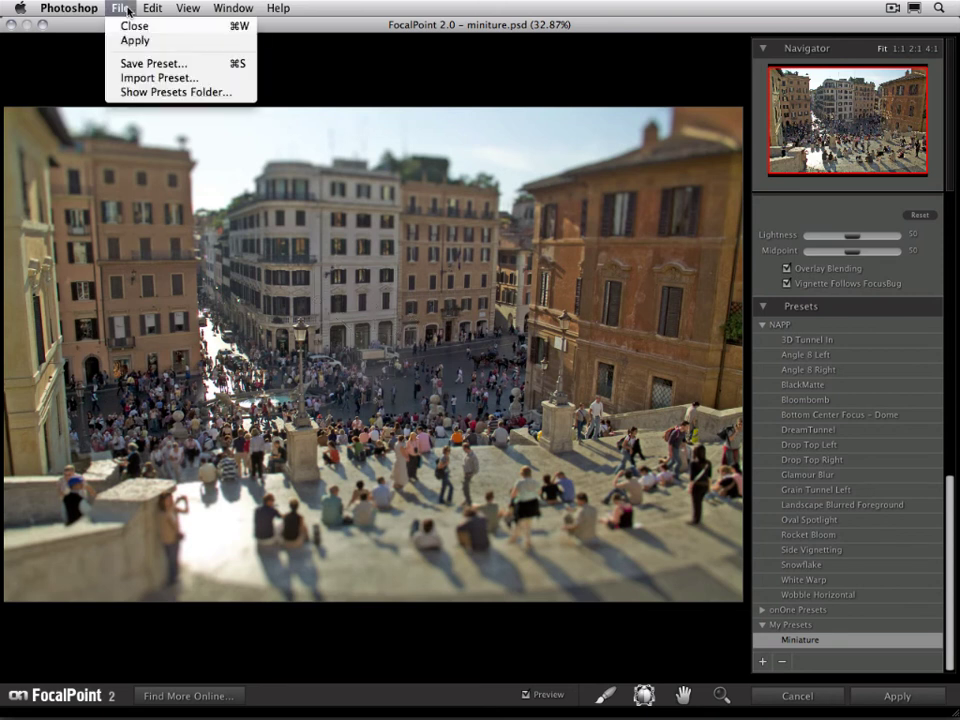
pyautogui.click(154, 92)
pyautogui.moveTo(279, 112); pyautogui.dragTo(145, 163)
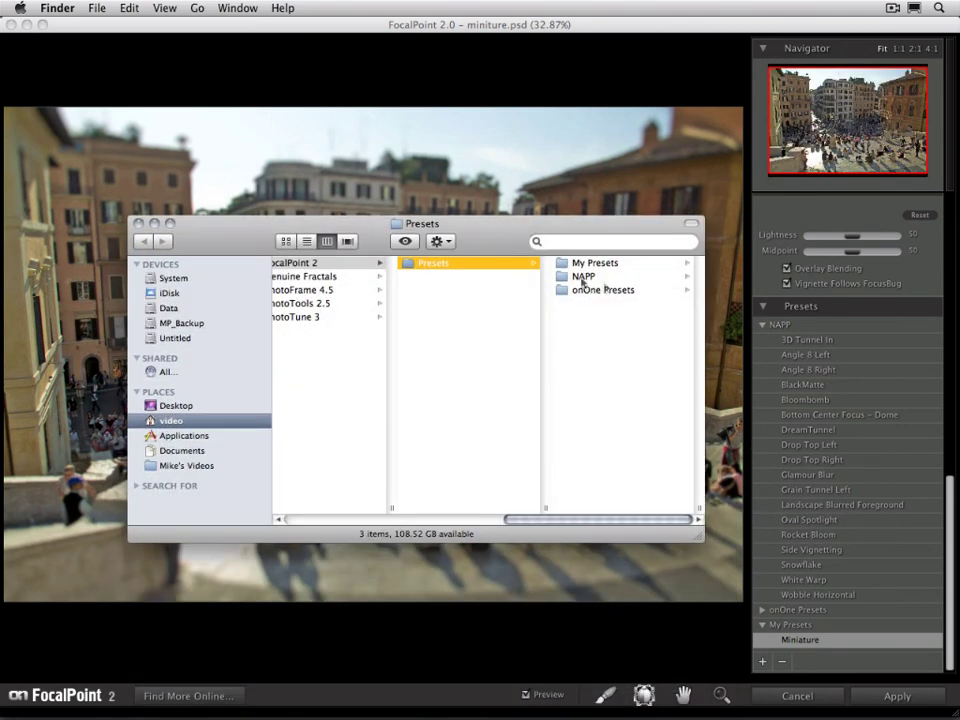
pyautogui.click(591, 264)
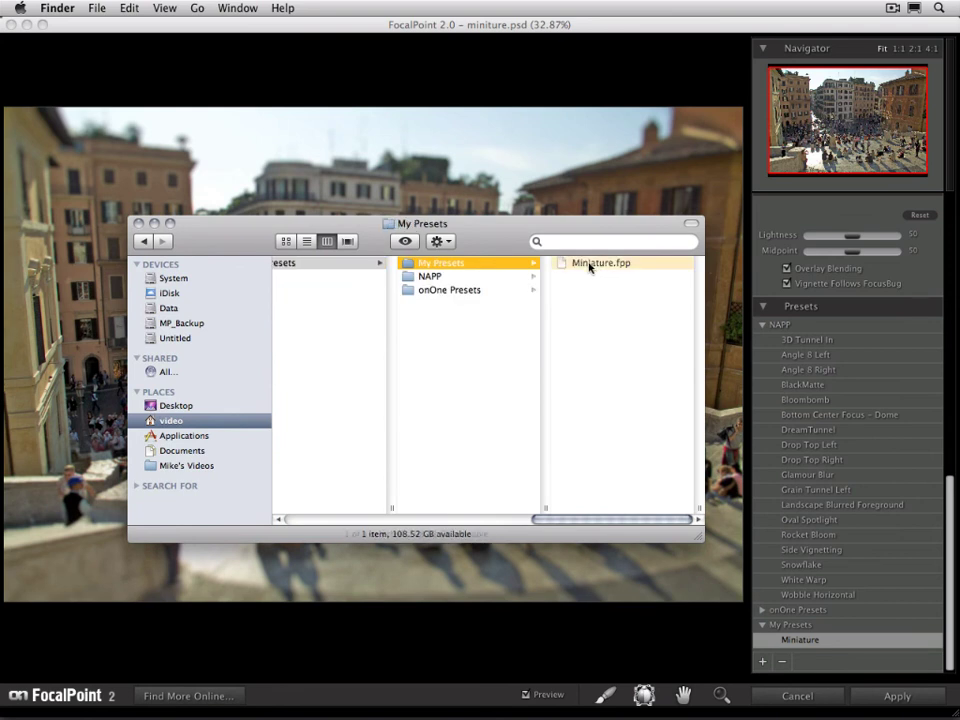
pyautogui.click(589, 264)
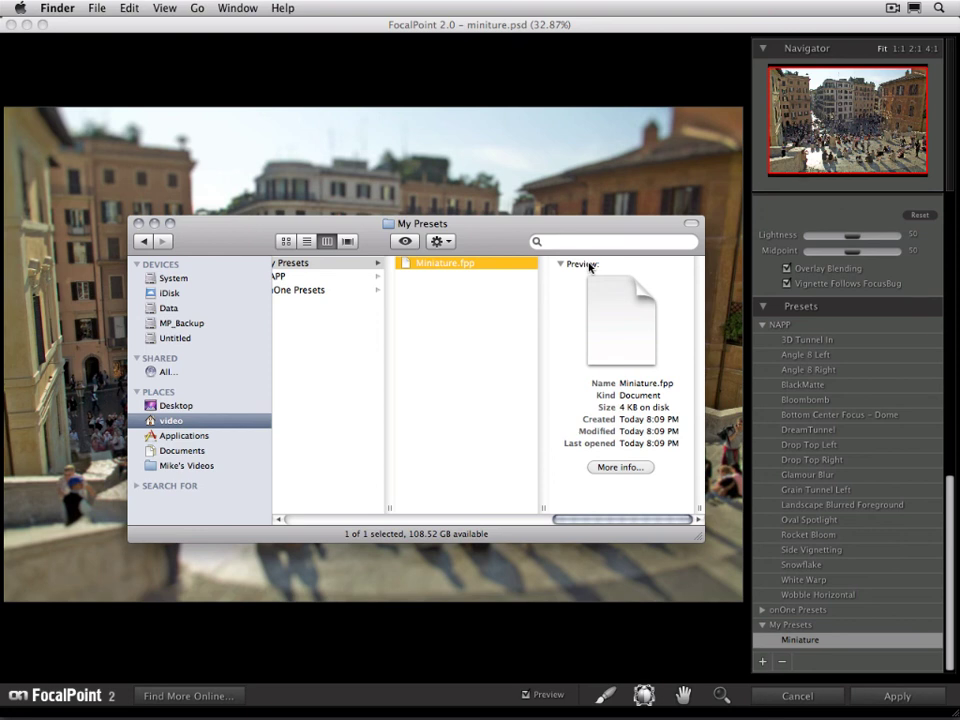
pyautogui.click(107, 26)
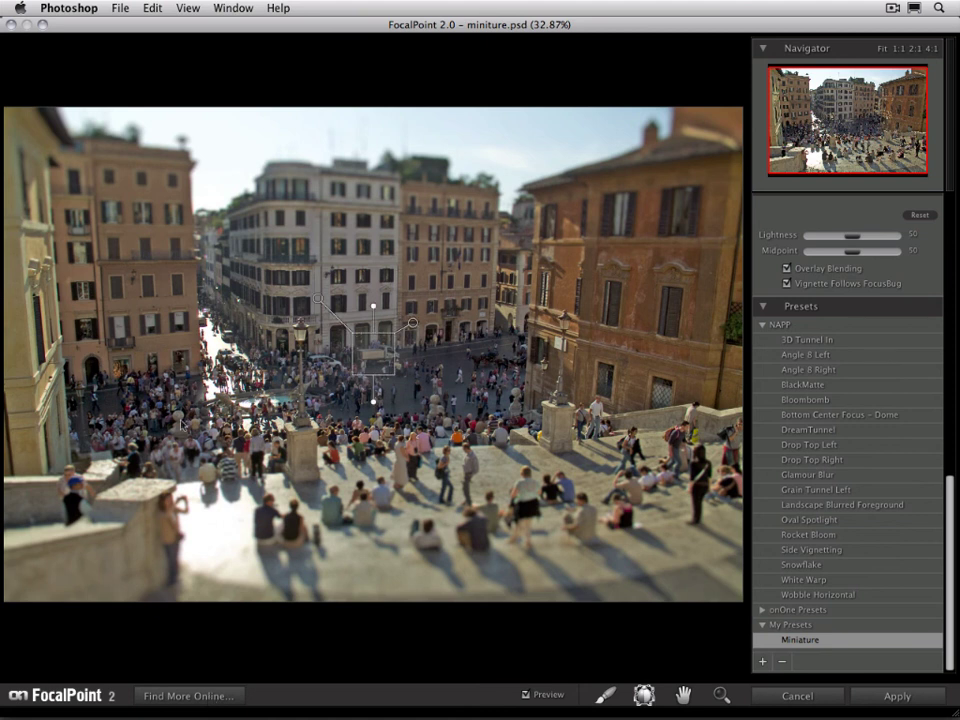
# - Open File > Import Preset and check the Category list, leaving it on NAPP
pyautogui.click(112, 8)
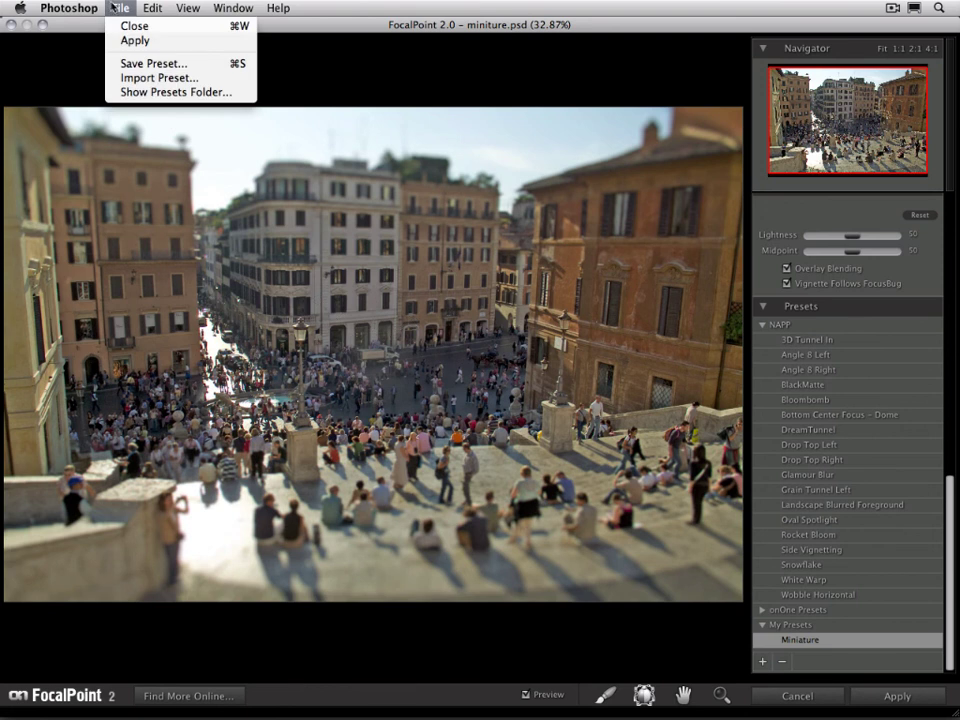
pyautogui.click(130, 77)
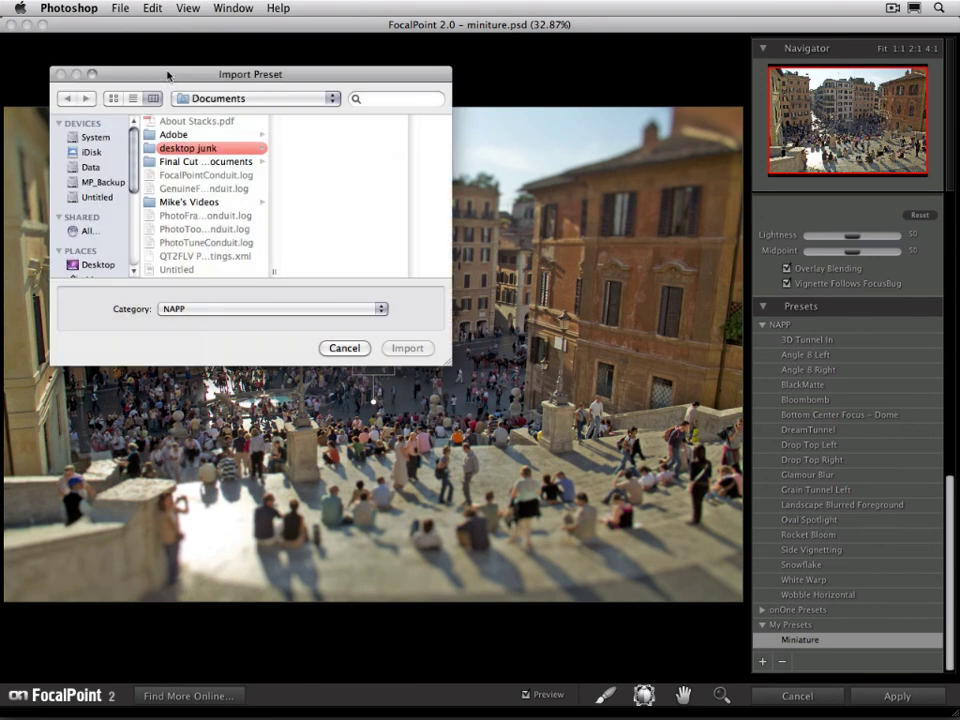
pyautogui.click(189, 309)
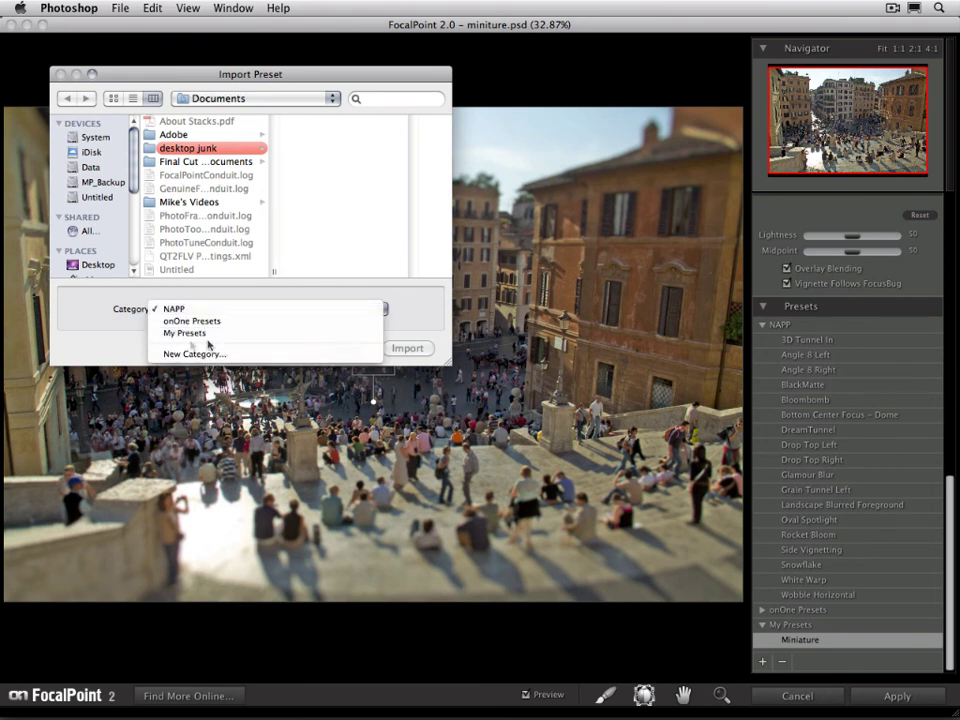
pyautogui.click(245, 344)
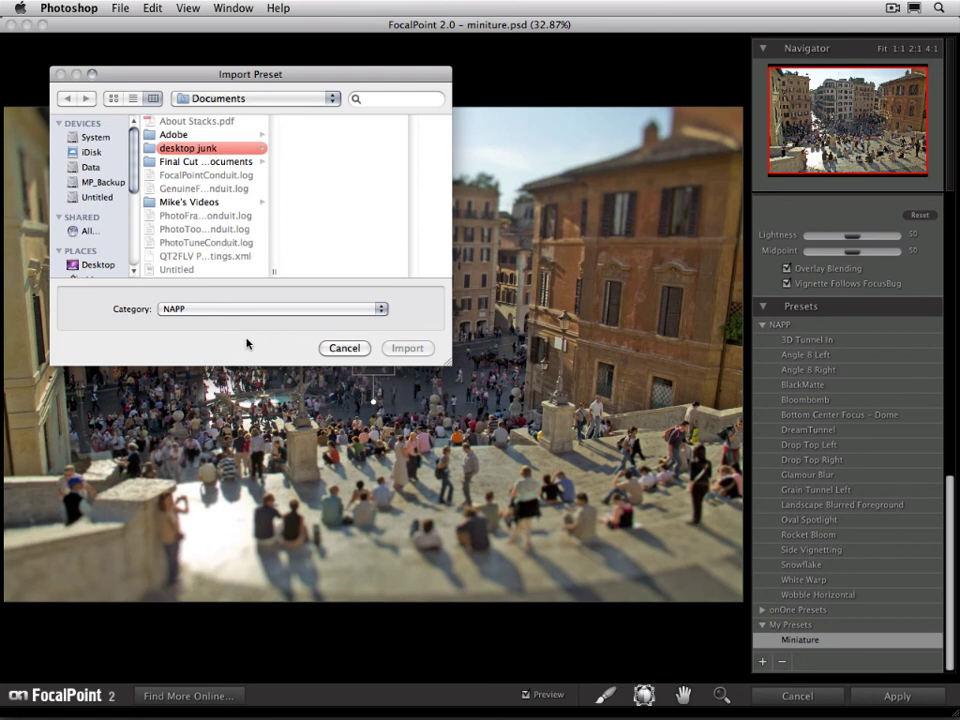